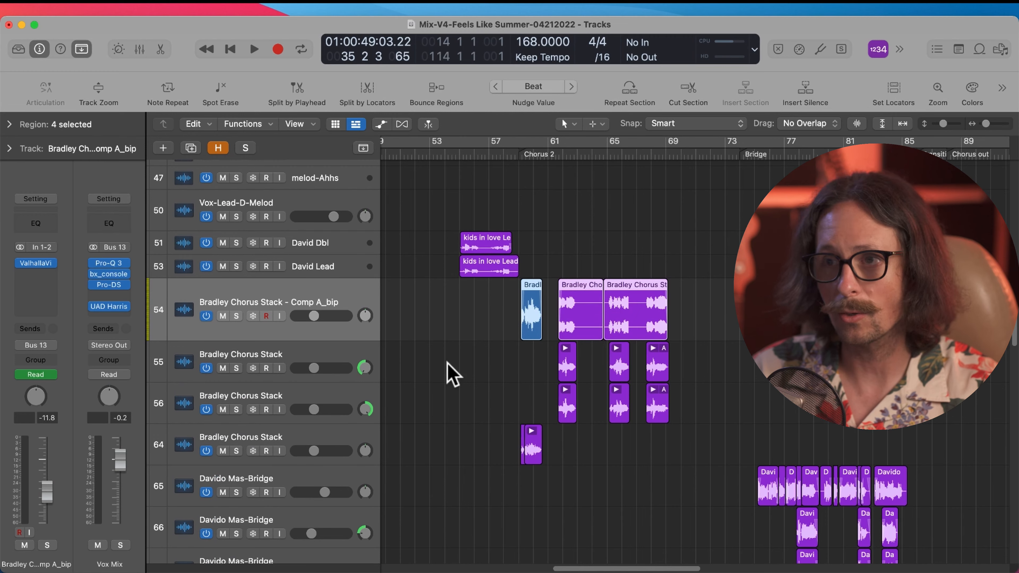
Step: Locate the Verse 2 section, set the playhead to its start at bar 43, and select the lead Verse 2 vocal track (track 19)
{"action": "scroll", "coordinate": [428, 312], "scroll_direction": "up", "scroll_amount": 10}
{"action": "left_click", "coordinate": [436, 315], "text": "ctrl+alt"}
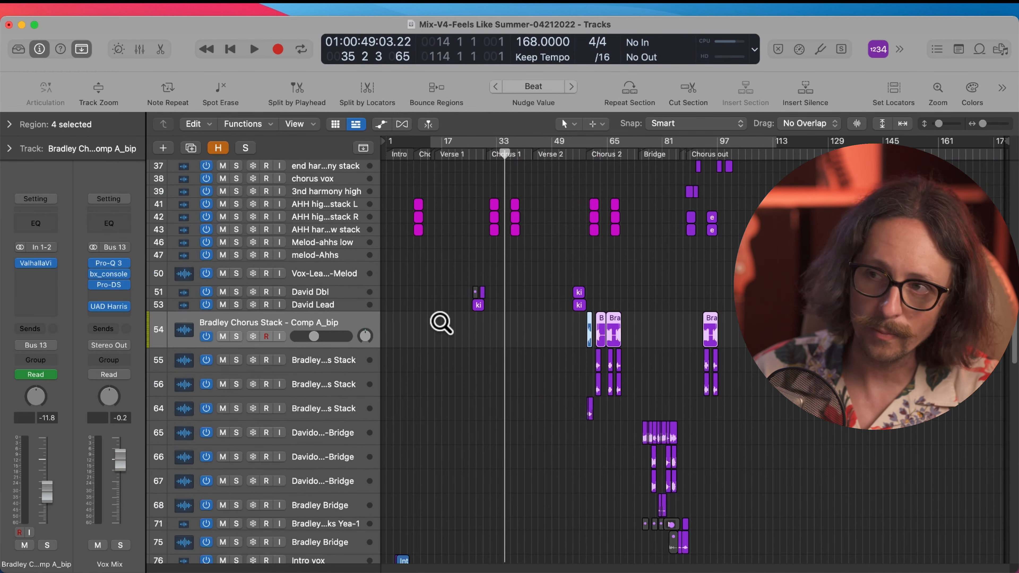
{"action": "scroll", "coordinate": [439, 318], "scroll_direction": "up", "scroll_amount": 20}
{"action": "scroll", "coordinate": [538, 281], "scroll_direction": "down", "scroll_amount": 6}
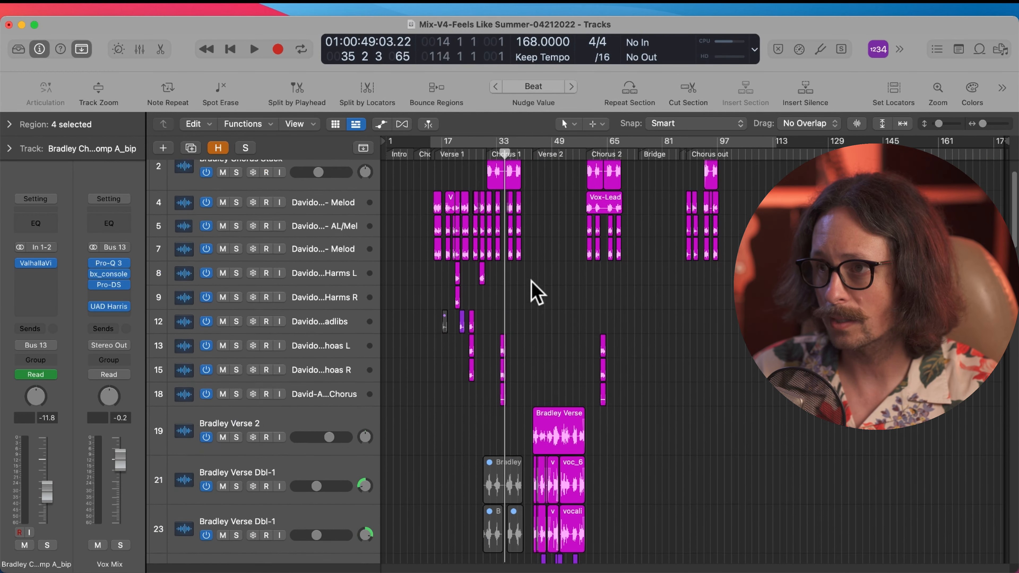
{"action": "left_click_drag", "start_coordinate": [502, 267], "coordinate": [578, 352]}
{"action": "left_click", "coordinate": [490, 153]}
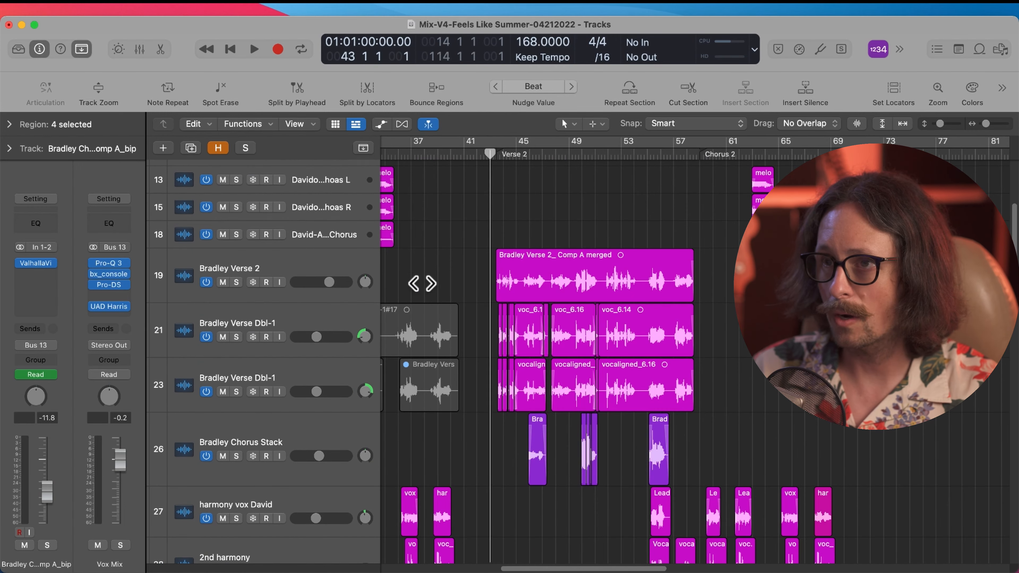
{"action": "left_click", "coordinate": [300, 269]}
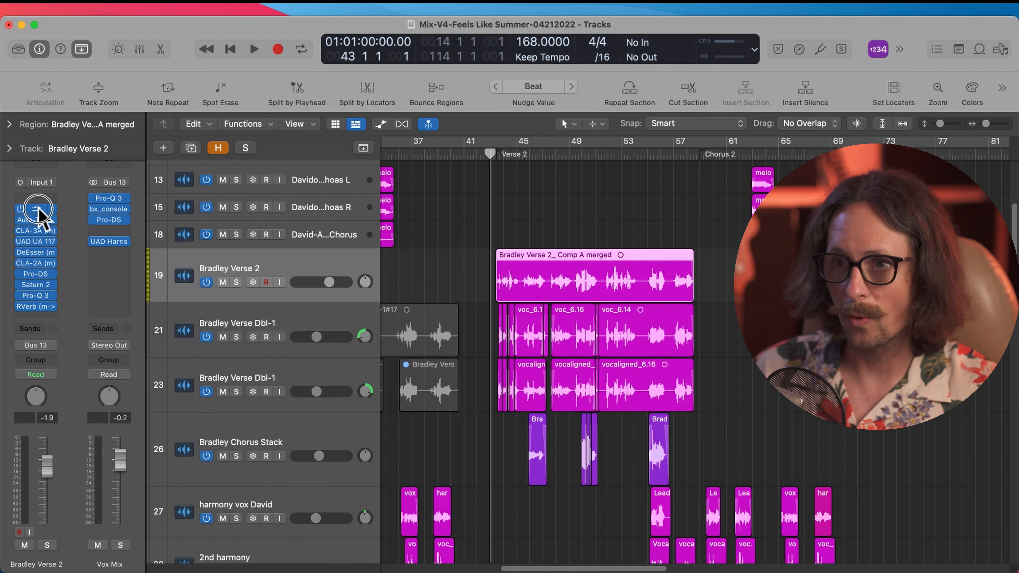
Step: Examine the Virtual Mix Rack and Auto-Tune EFX settings on the lead Verse 2 vocal, closing each plug-in after viewing
{"action": "left_click", "coordinate": [50, 209]}
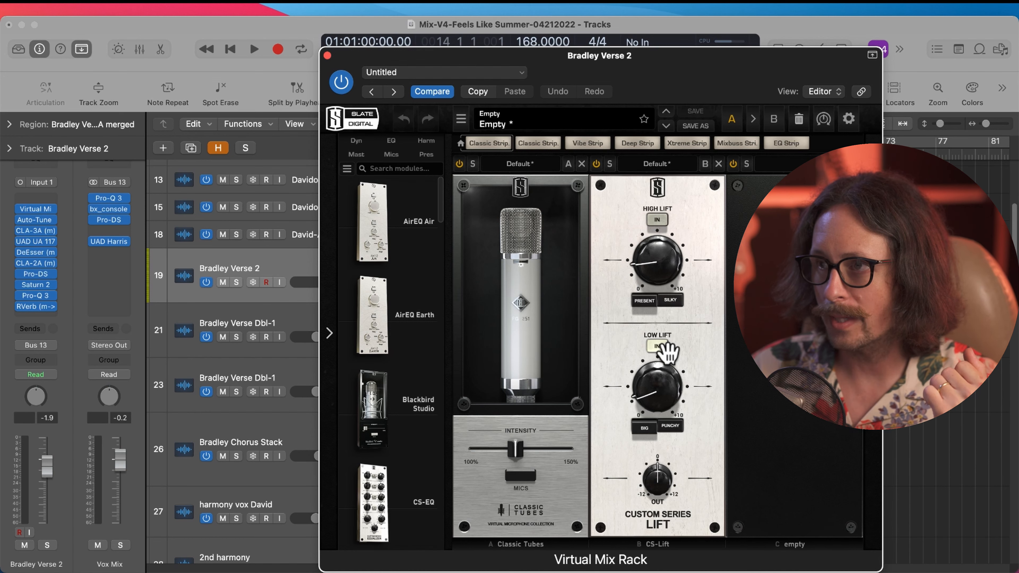
{"action": "left_click", "coordinate": [651, 402]}
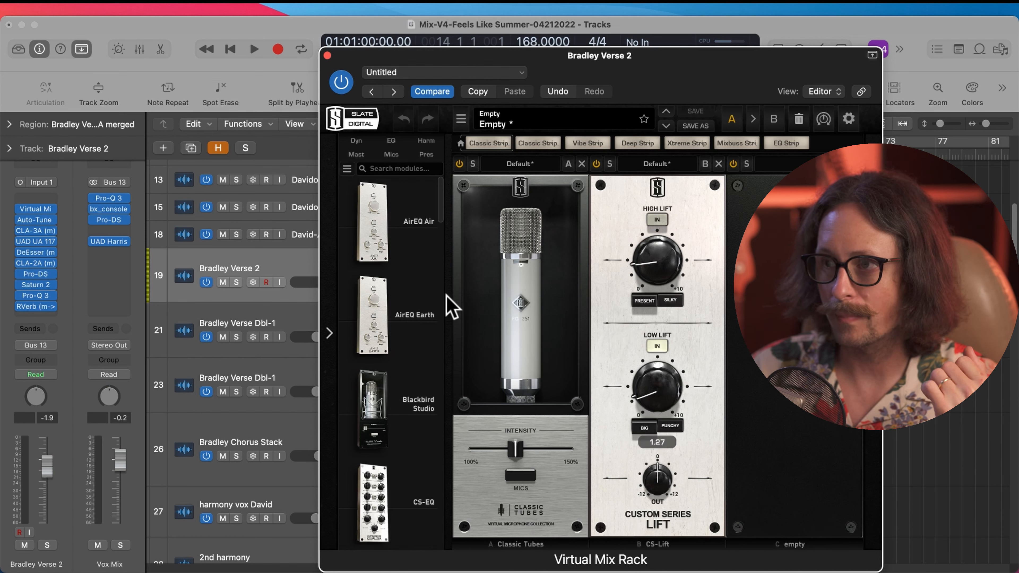
{"action": "left_click", "coordinate": [327, 56]}
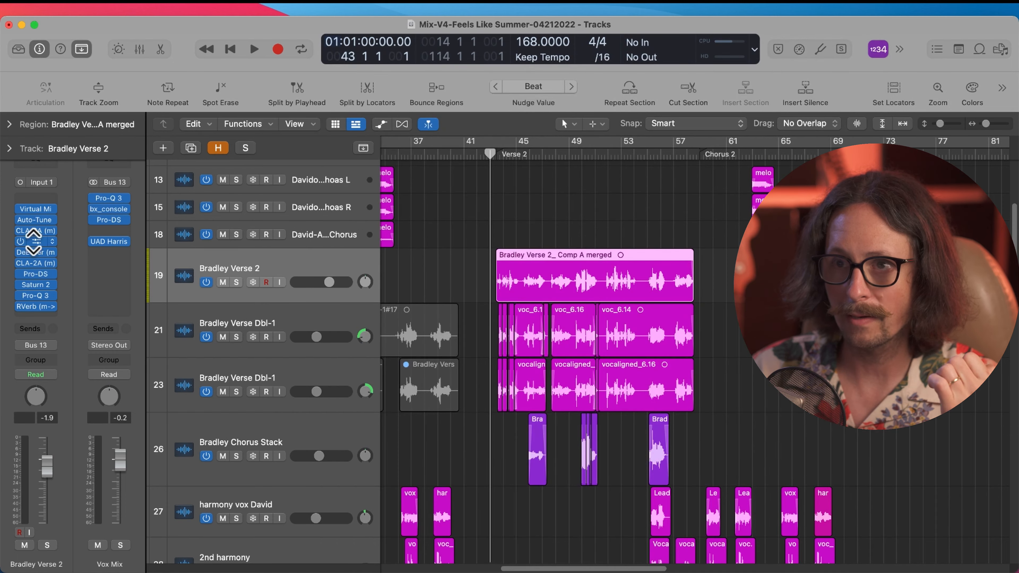
{"action": "left_click", "coordinate": [34, 220]}
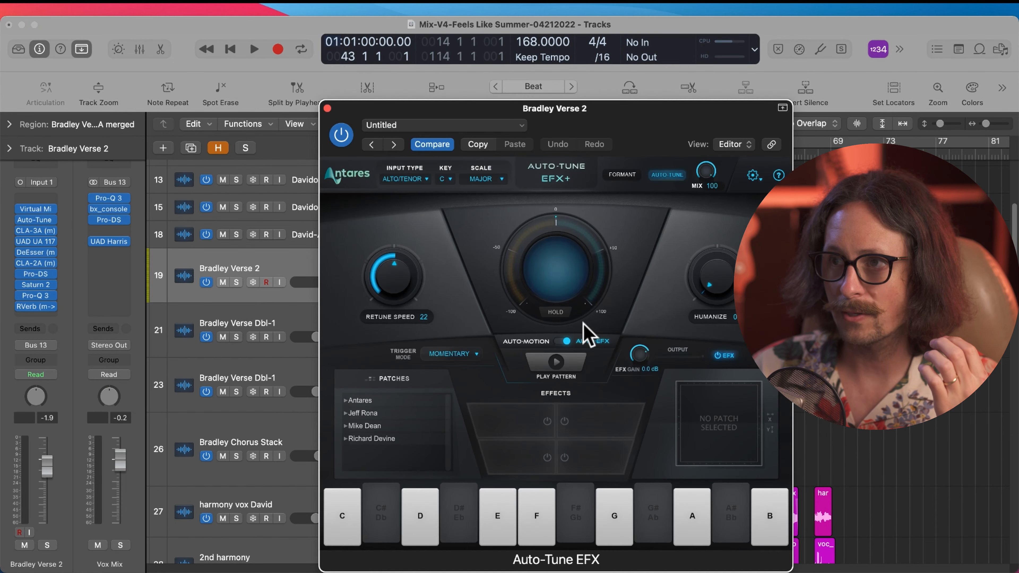
{"action": "left_click", "coordinate": [327, 109]}
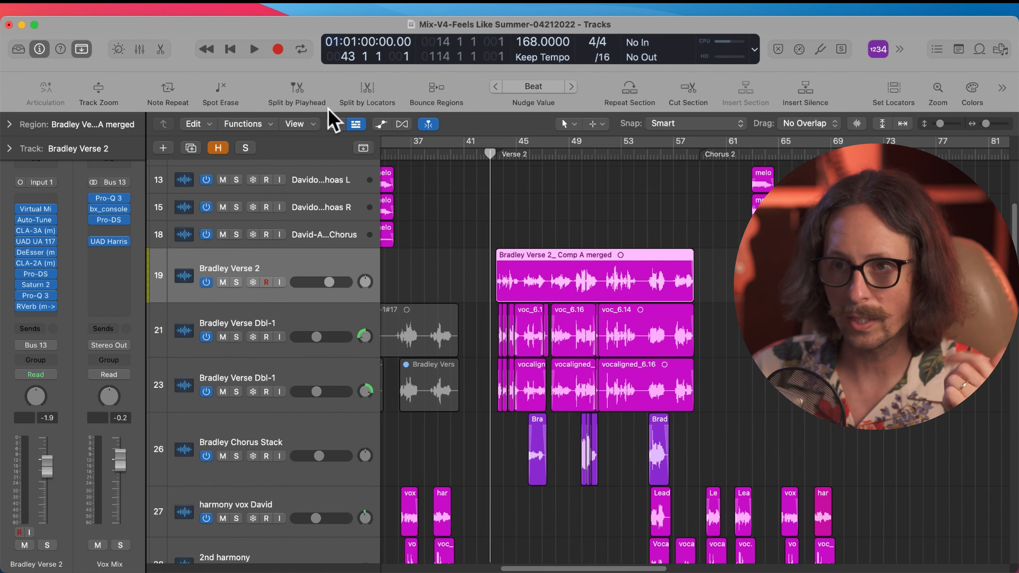
Step: Examine the lead vocal's CLA-3A, UA 1176AE, DeEsser, CLA-2A, Pro-DS, Saturn 2 and Pro-Q 3 plug-ins in chain order
{"action": "left_click", "coordinate": [37, 232]}
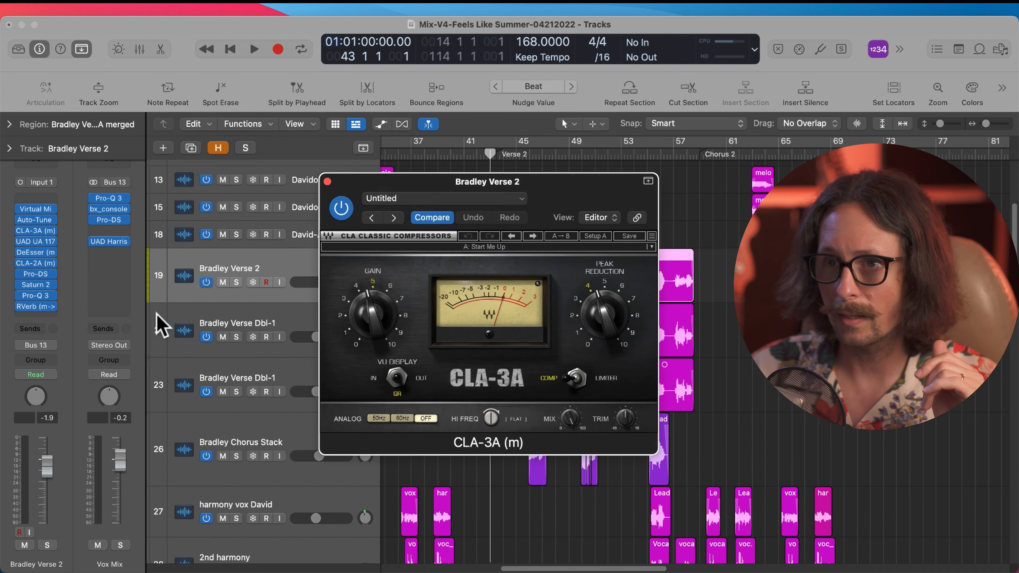
{"action": "left_click", "coordinate": [36, 241]}
{"action": "left_click", "coordinate": [37, 253]}
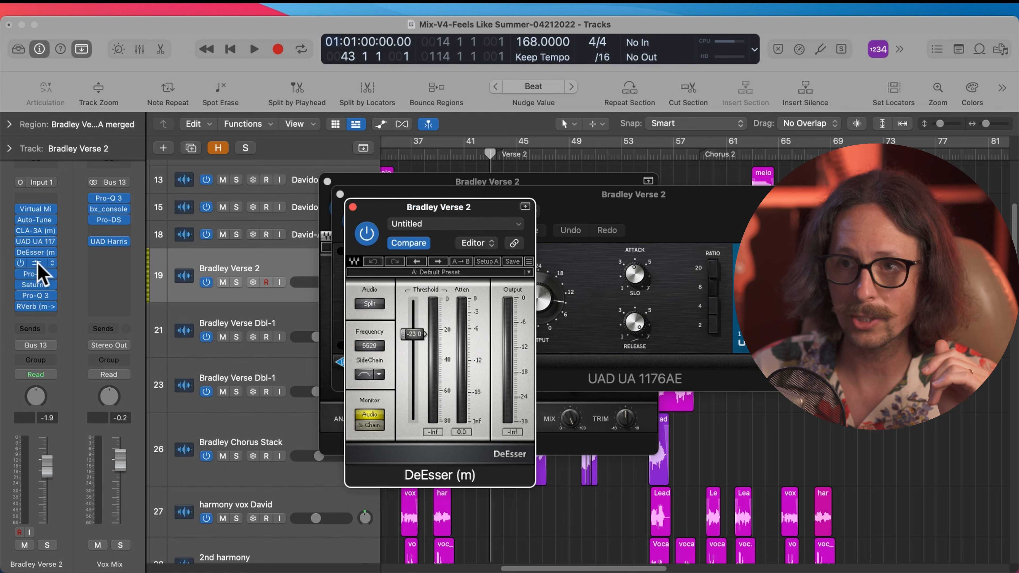
{"action": "left_click", "coordinate": [38, 264]}
{"action": "left_click", "coordinate": [38, 275]}
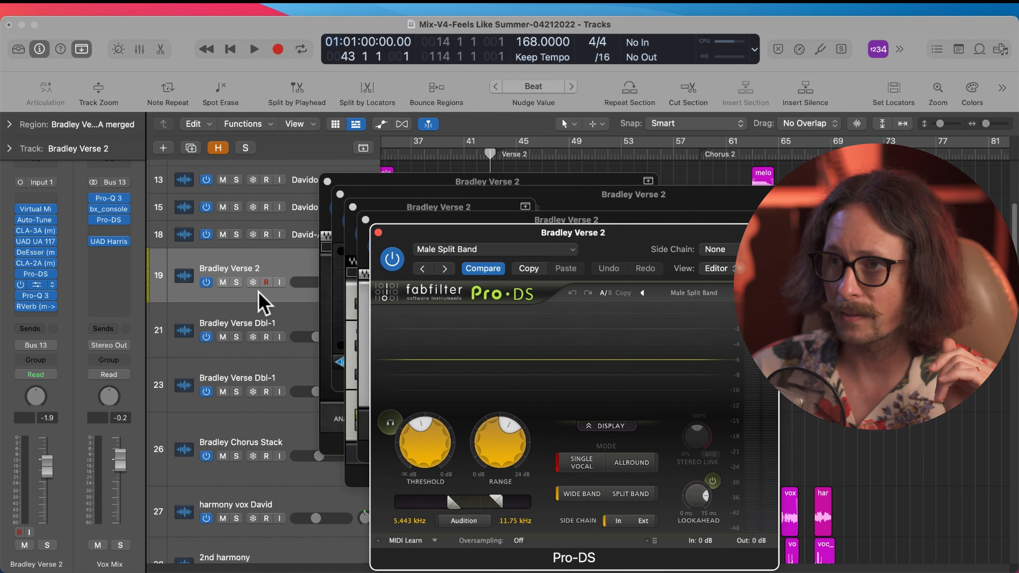
{"action": "left_click", "coordinate": [643, 414]}
{"action": "mouse_move", "coordinate": [645, 507]}
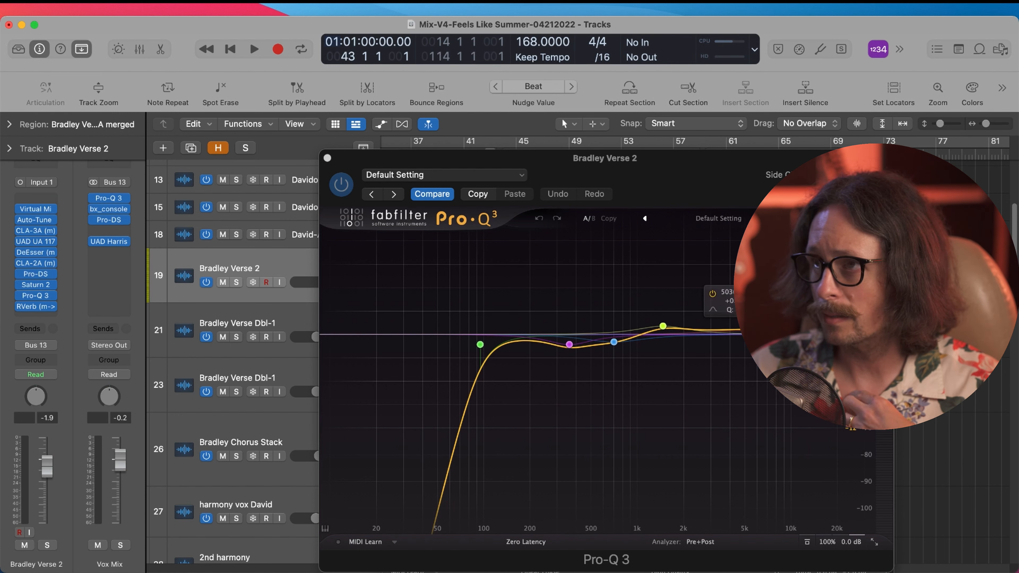
Step: Examine the RVerb settings on the lead vocal and close all of the track's open plug-in windows
{"action": "left_click", "coordinate": [35, 307]}
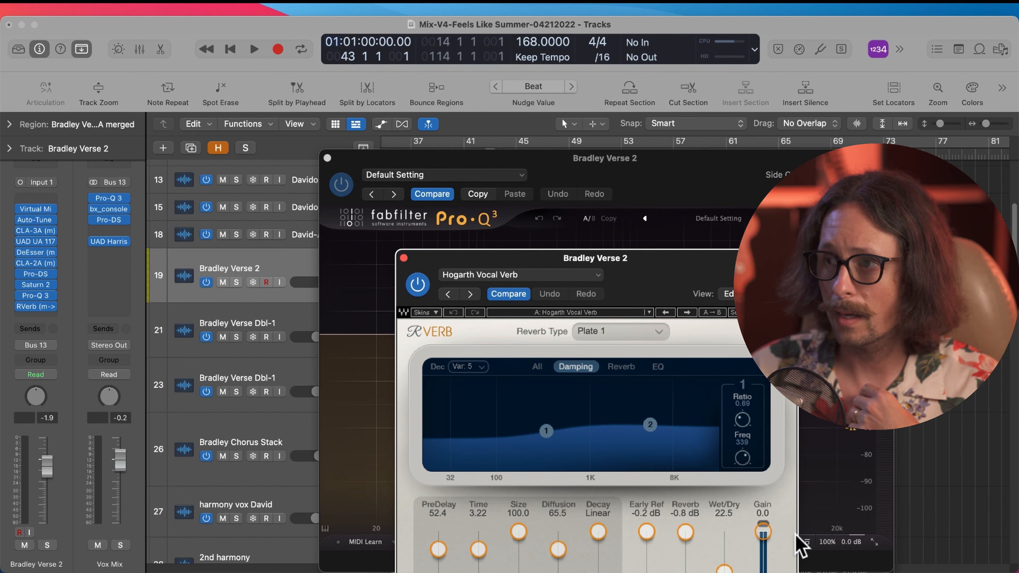
{"action": "left_click", "coordinate": [403, 257]}
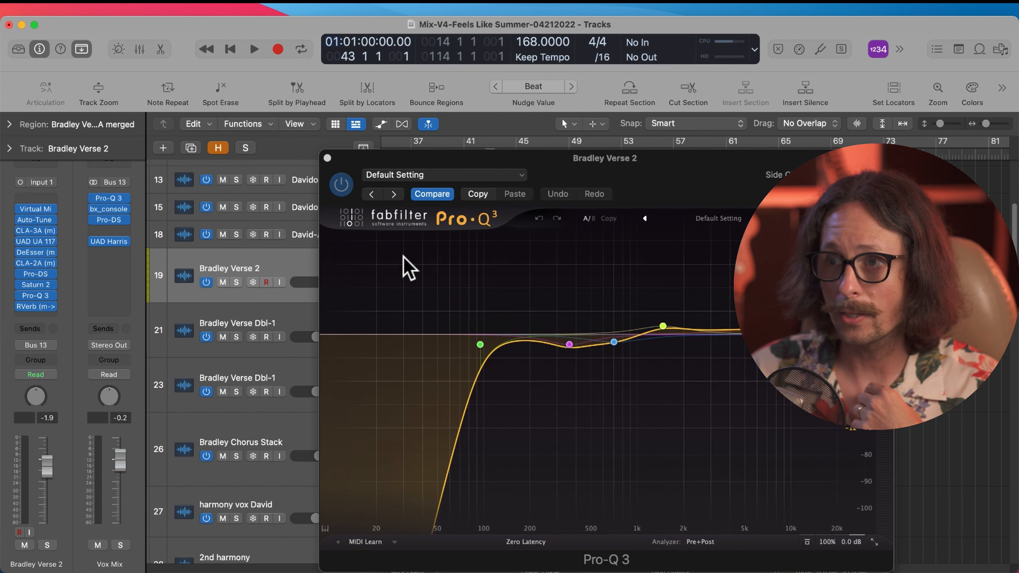
{"action": "left_click", "coordinate": [327, 158]}
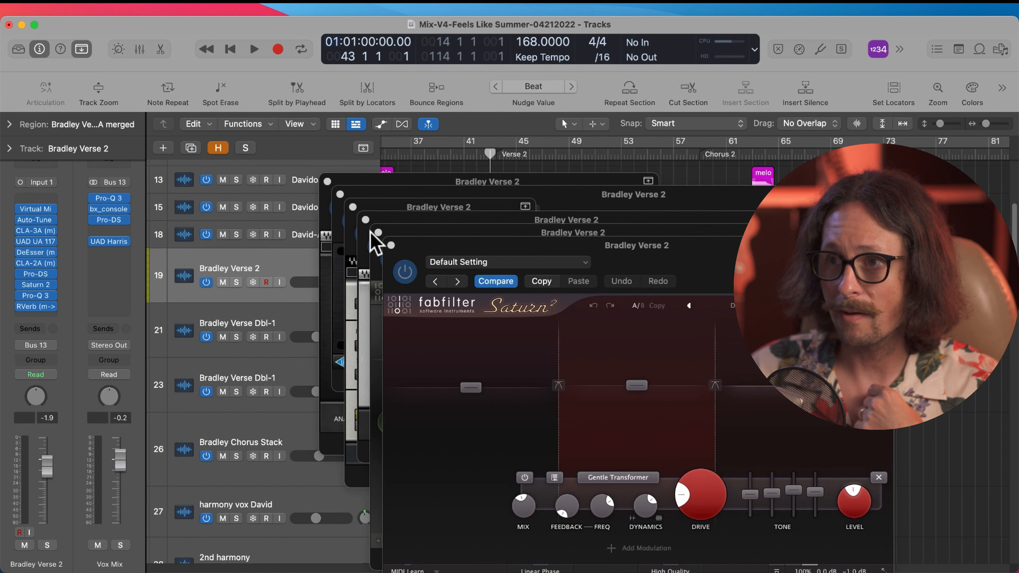
{"action": "left_click", "coordinate": [391, 245], "text": "alt"}
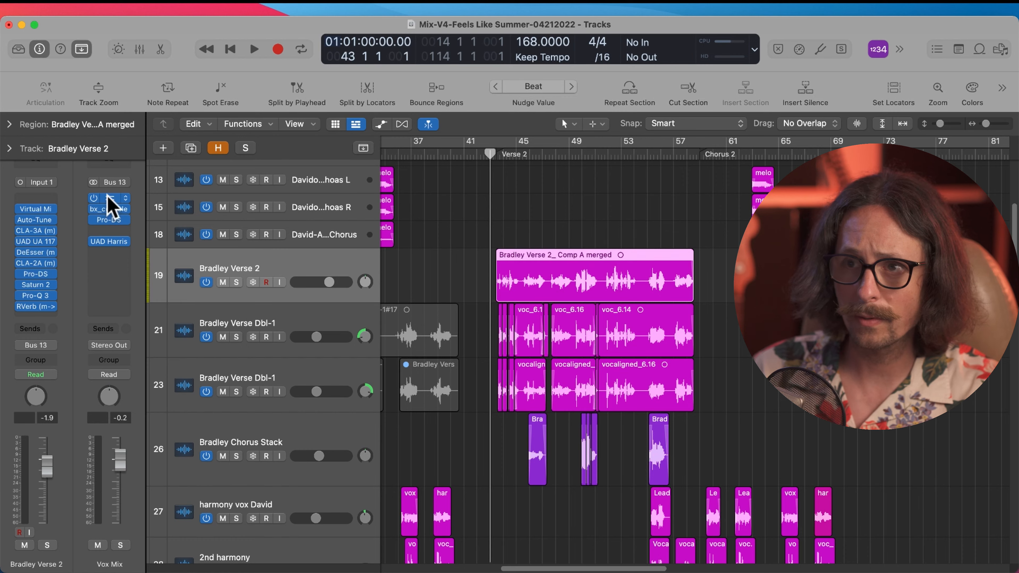
Step: Examine the Pro-Q 3, bx_console SSL 4000 E and Pro-DS plug-ins on the Vox Mix bus, then close them
{"action": "left_click", "coordinate": [107, 198]}
{"action": "left_click", "coordinate": [109, 209]}
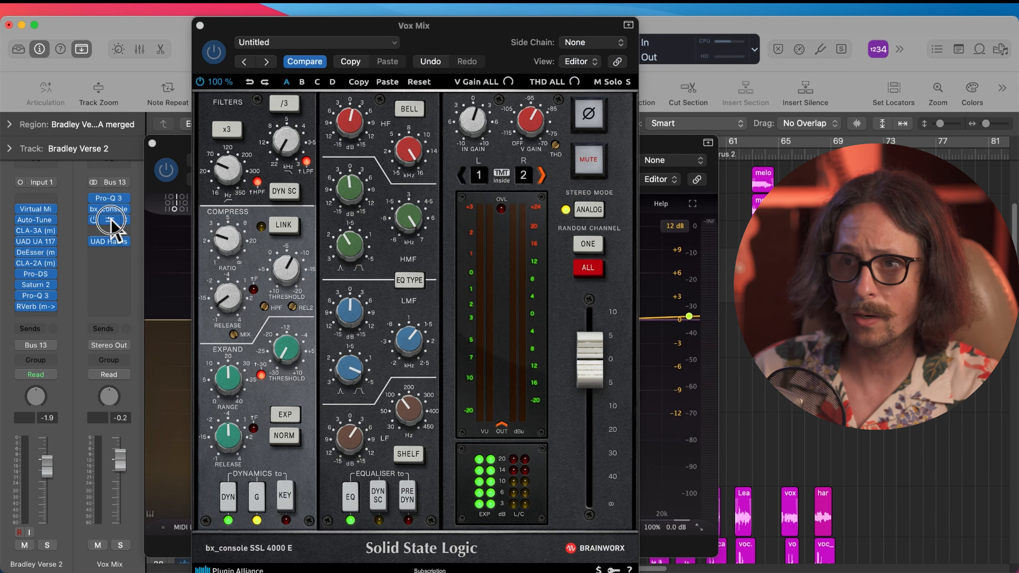
{"action": "left_click", "coordinate": [110, 220]}
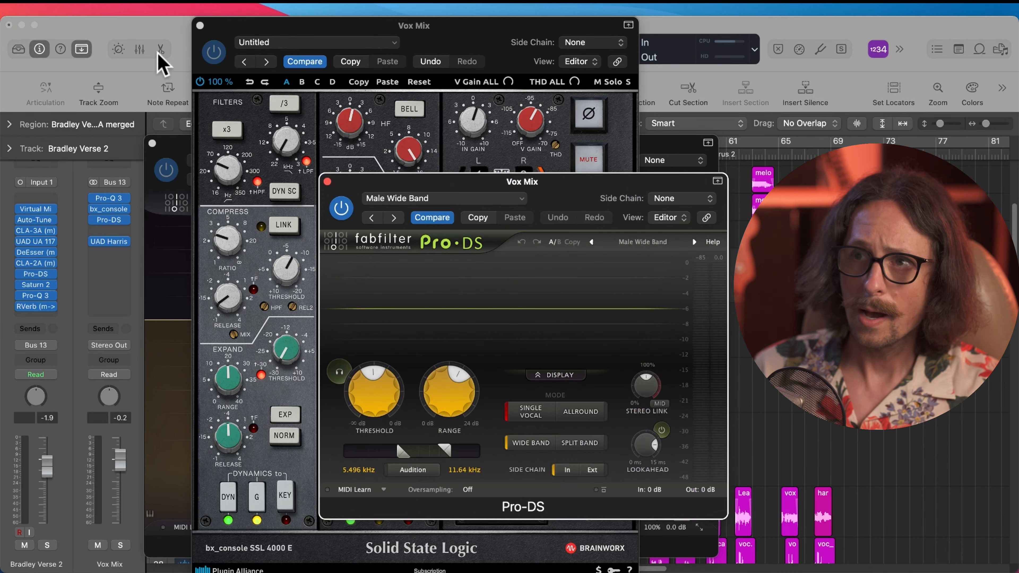
{"action": "left_click", "coordinate": [200, 26]}
{"action": "left_click", "coordinate": [326, 181]}
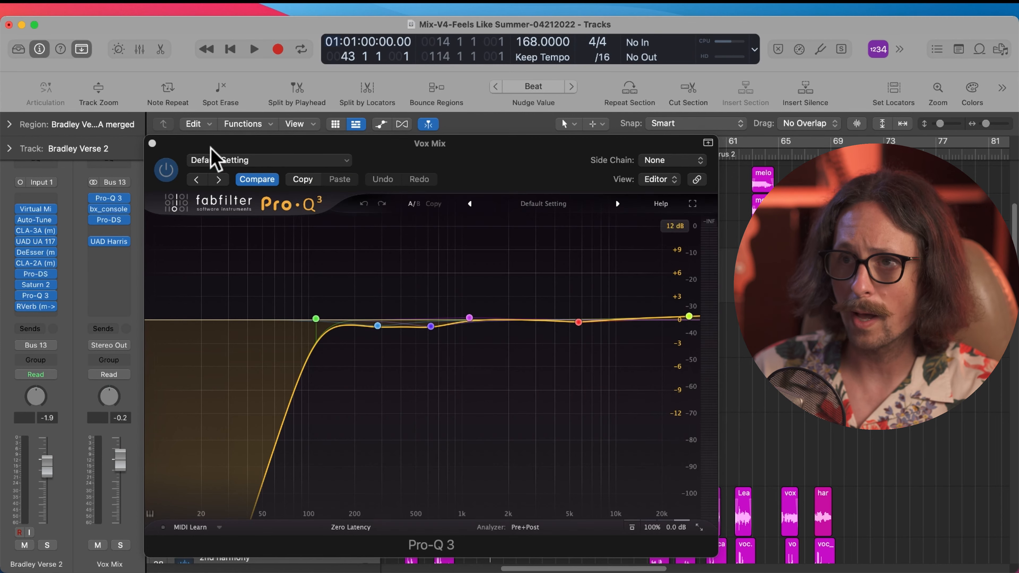
{"action": "left_click", "coordinate": [153, 144]}
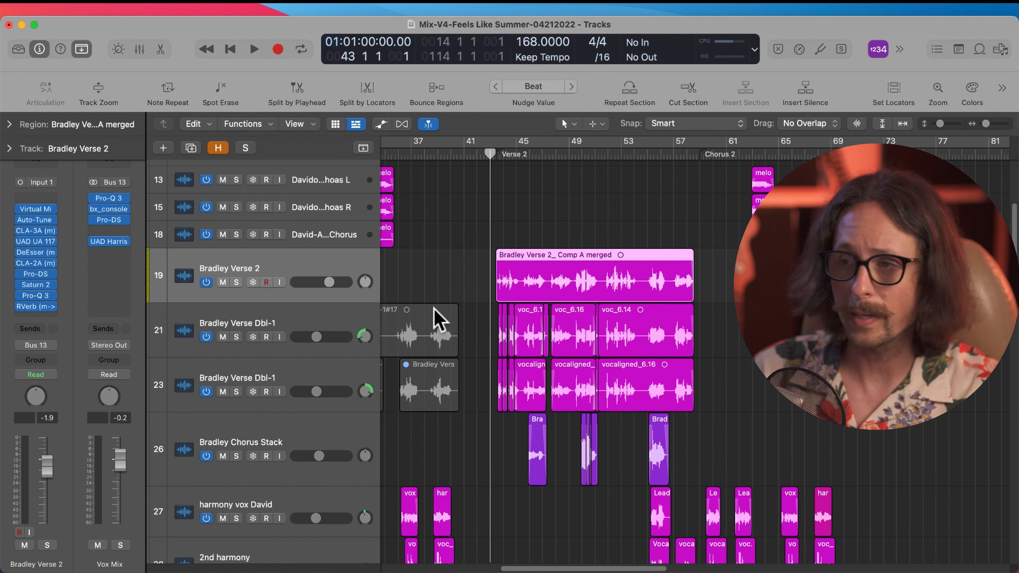
Step: Compare the first Verse 2 double's plug-in chain (track 21) with the lead vocal's, and examine the double's Eiosis E2Deesser
{"action": "left_click", "coordinate": [284, 318]}
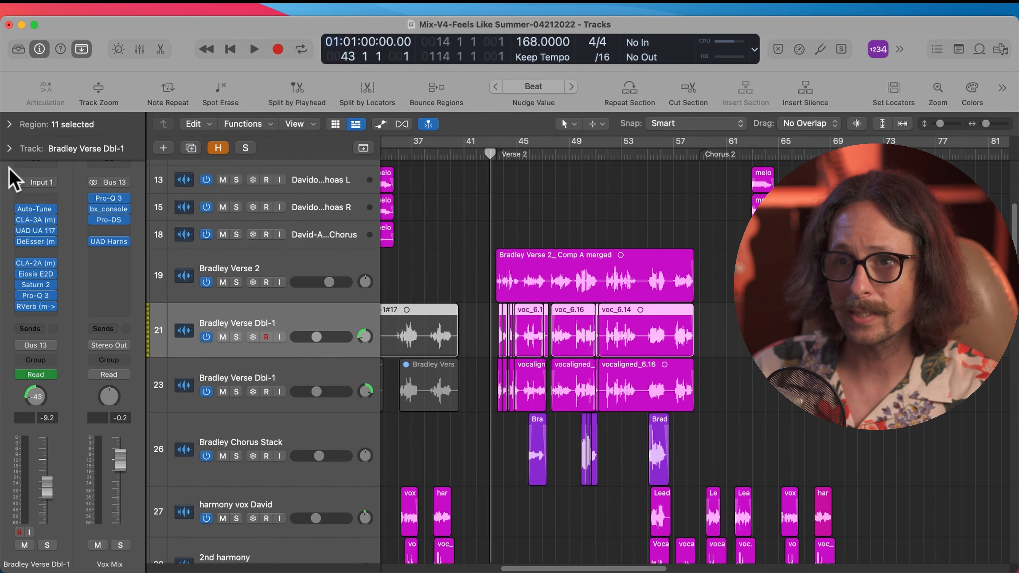
{"action": "left_click", "coordinate": [291, 269]}
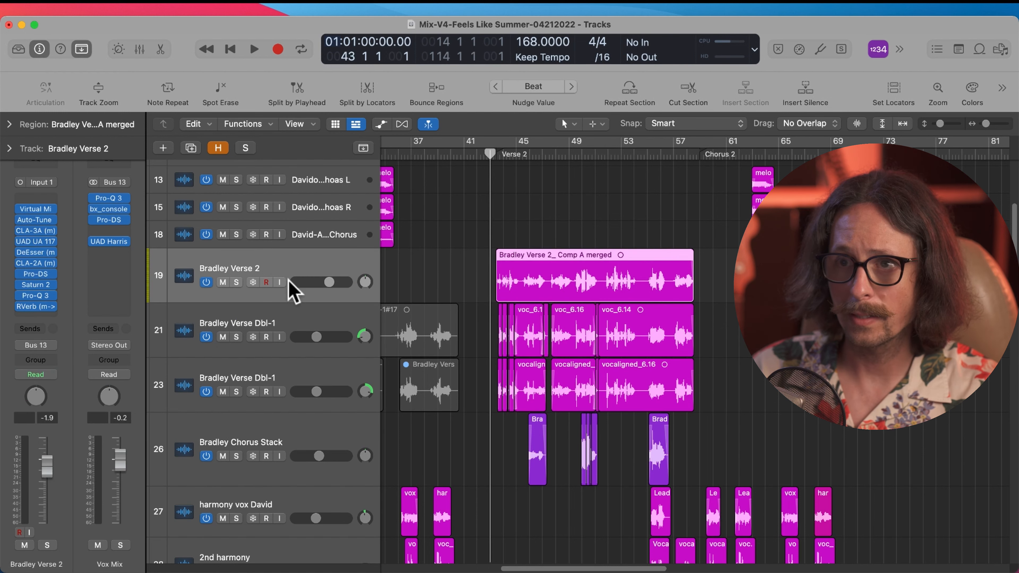
{"action": "left_click", "coordinate": [255, 326]}
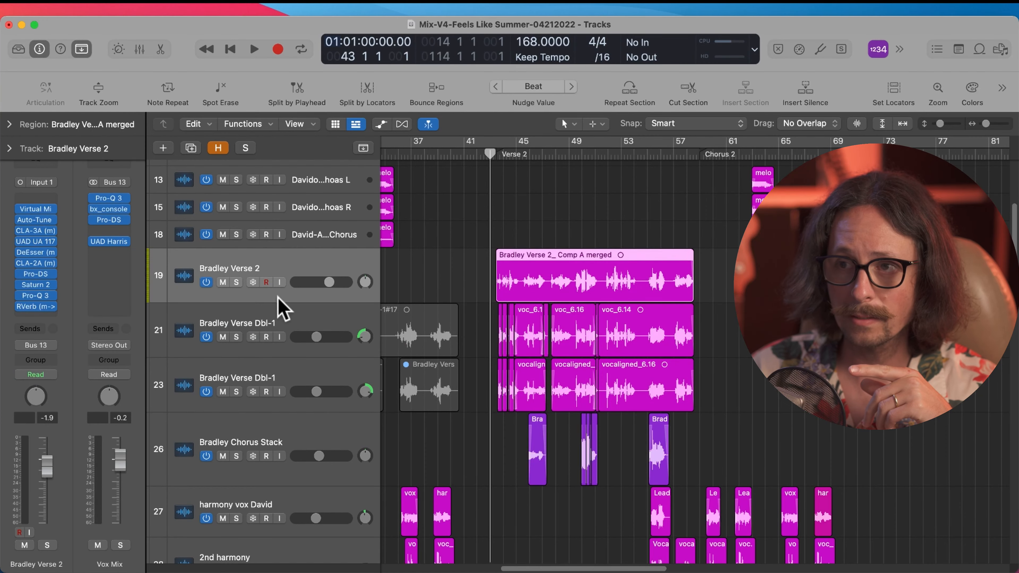
{"action": "left_click", "coordinate": [291, 325]}
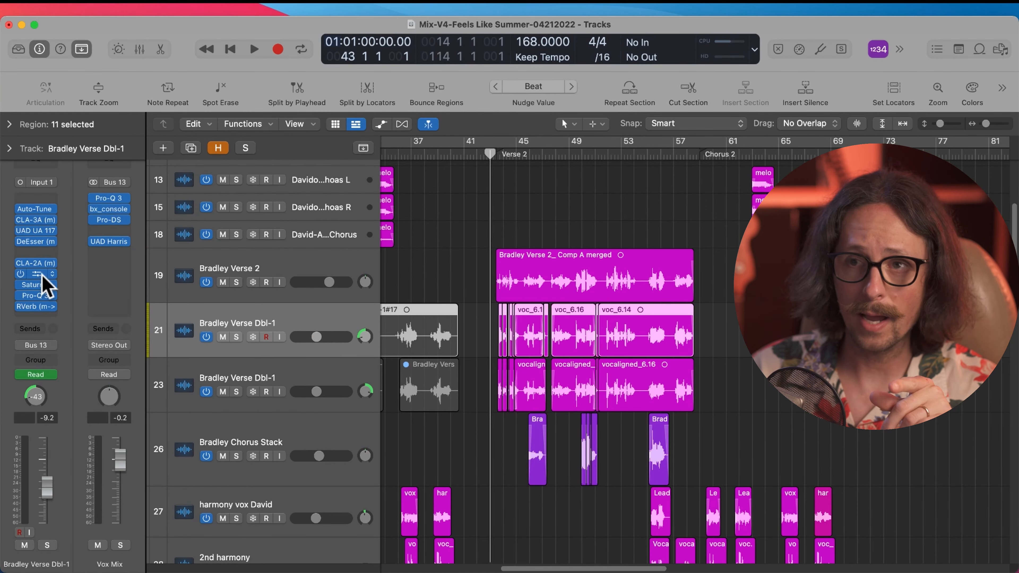
{"action": "left_click", "coordinate": [36, 274]}
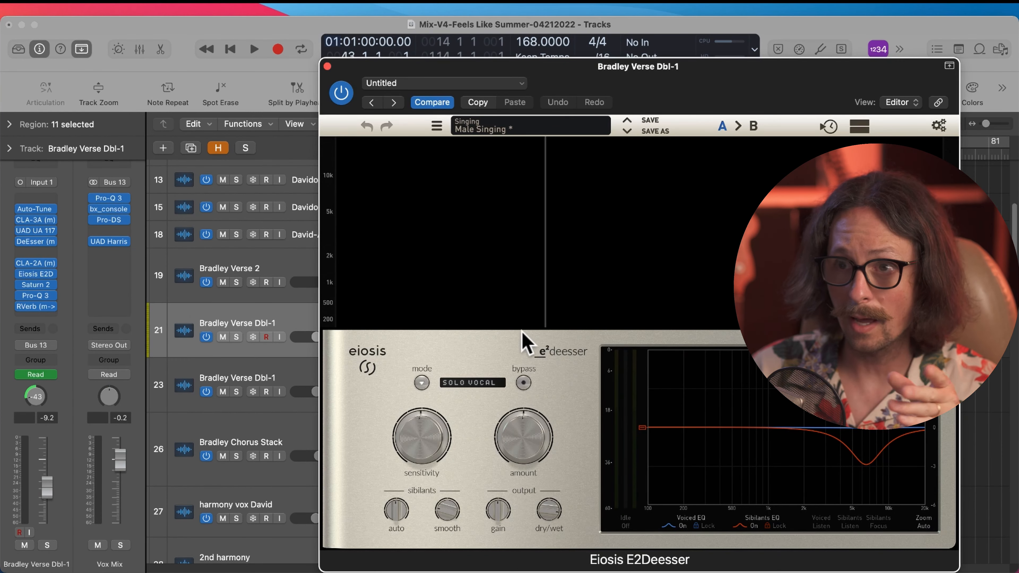
{"action": "mouse_move", "coordinate": [42, 275]}
{"action": "left_click", "coordinate": [327, 67]}
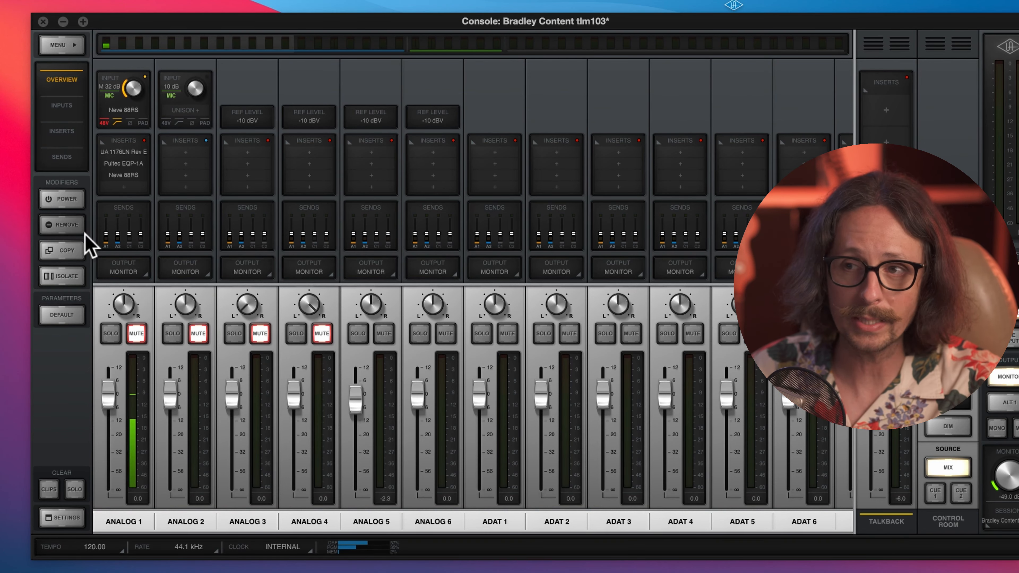
Step: In the Universal Audio Console, examine the Neve 88RS Unison preamp settings on the ANALOG 1 input and close it
{"action": "mouse_move", "coordinate": [135, 113]}
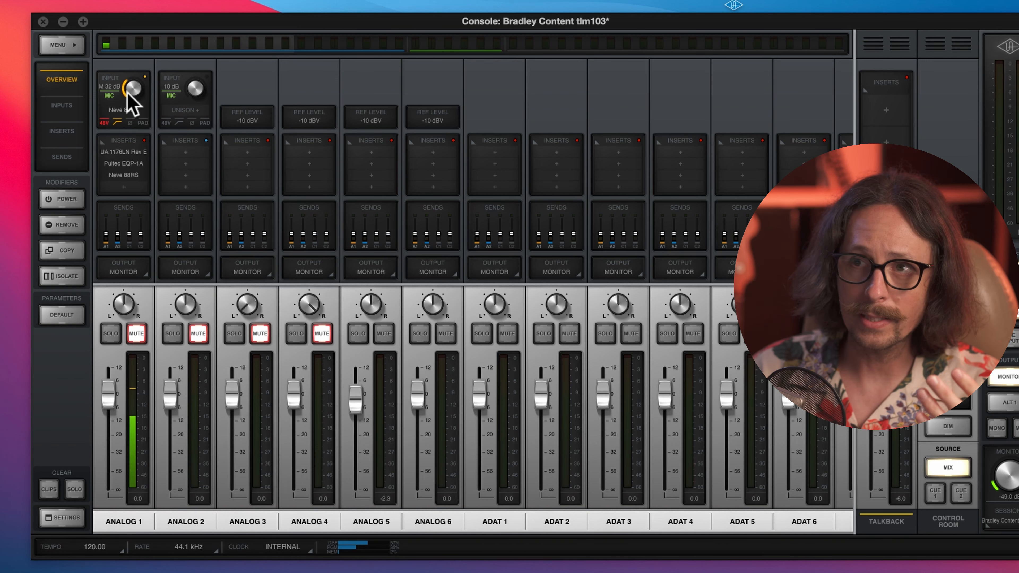
{"action": "left_click", "coordinate": [124, 113]}
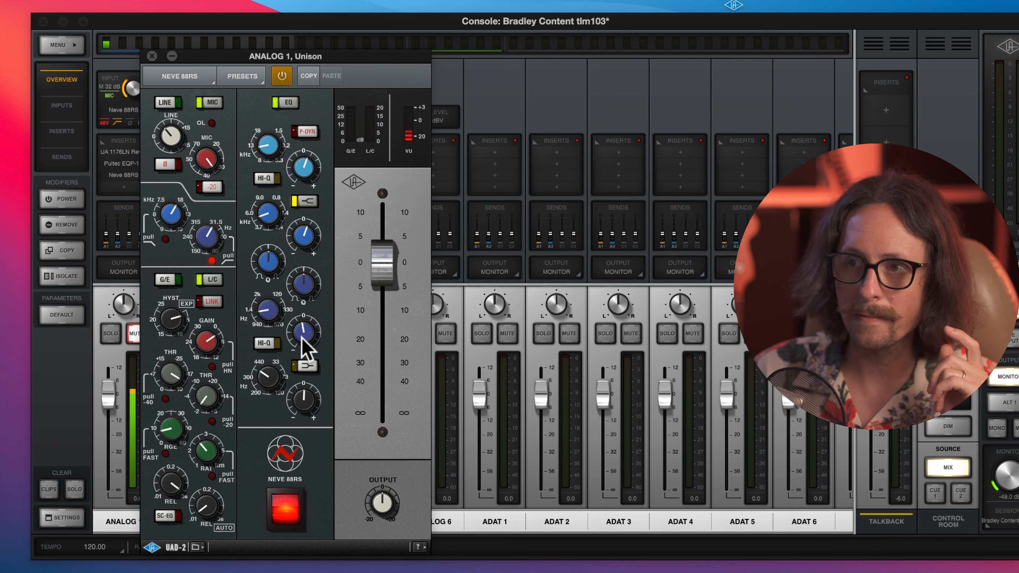
{"action": "left_click", "coordinate": [151, 56]}
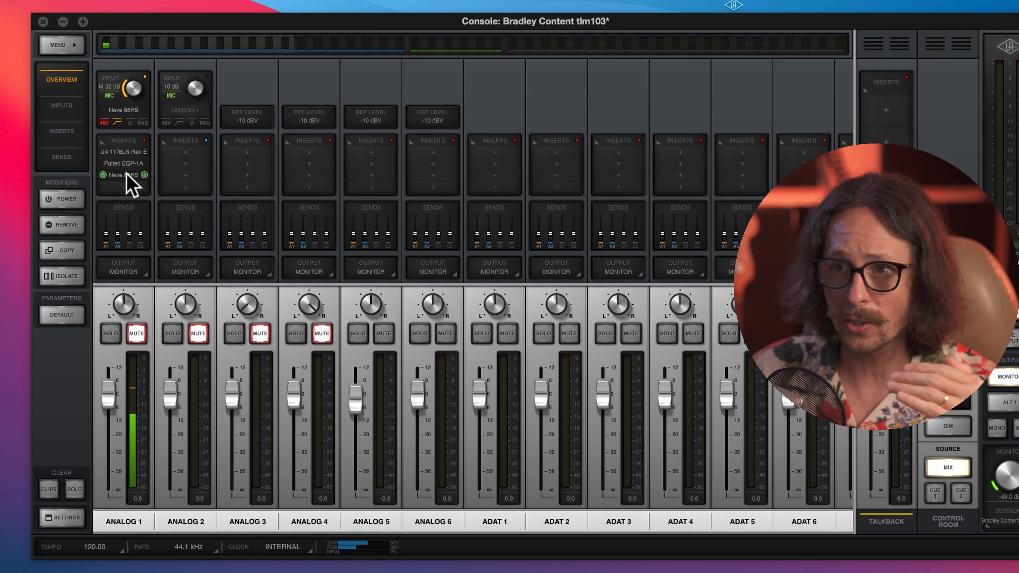
Step: Examine the 1176LN Rev E compressor and Pultec EQP-1A equalizer inserted on the ANALOG 1 channel
{"action": "left_click", "coordinate": [123, 152]}
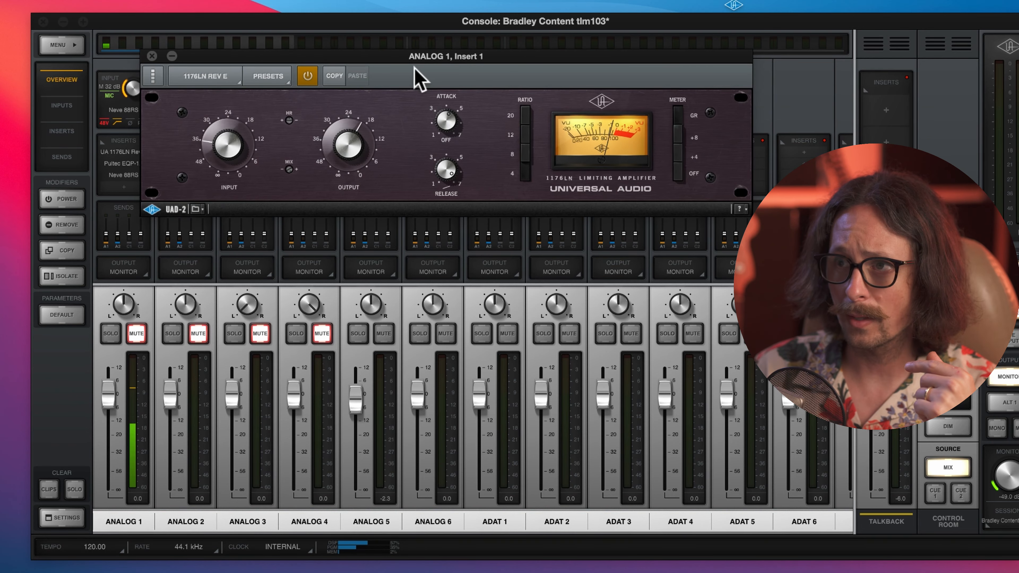
{"action": "left_click_drag", "start_coordinate": [380, 55], "coordinate": [262, 57]}
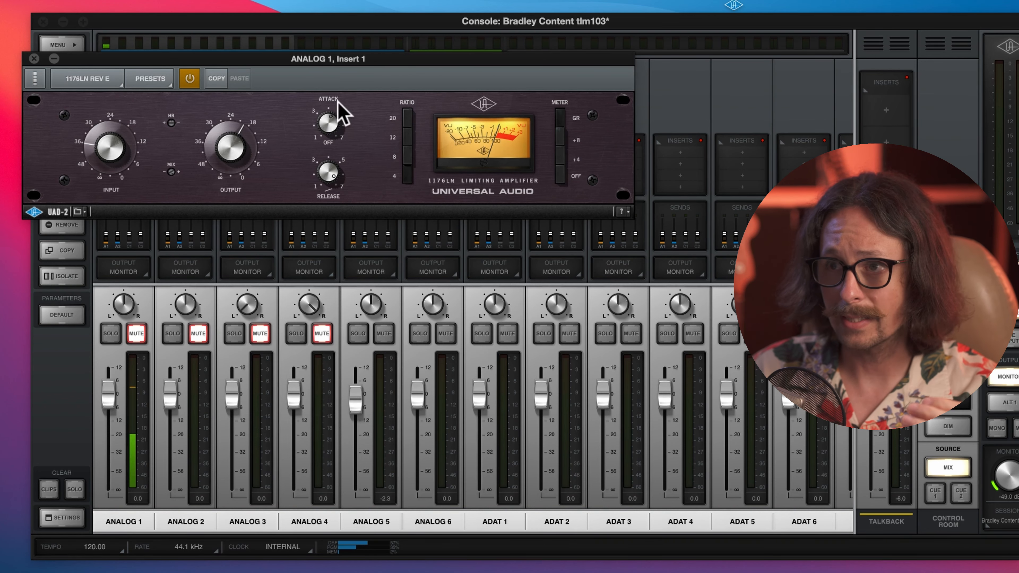
{"action": "left_click", "coordinate": [35, 58]}
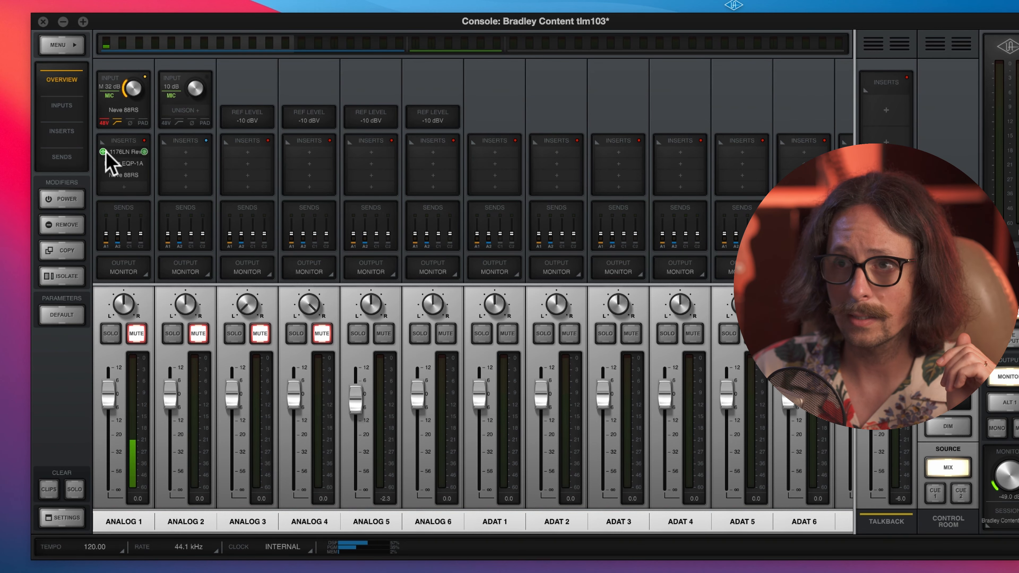
{"action": "left_click", "coordinate": [120, 164]}
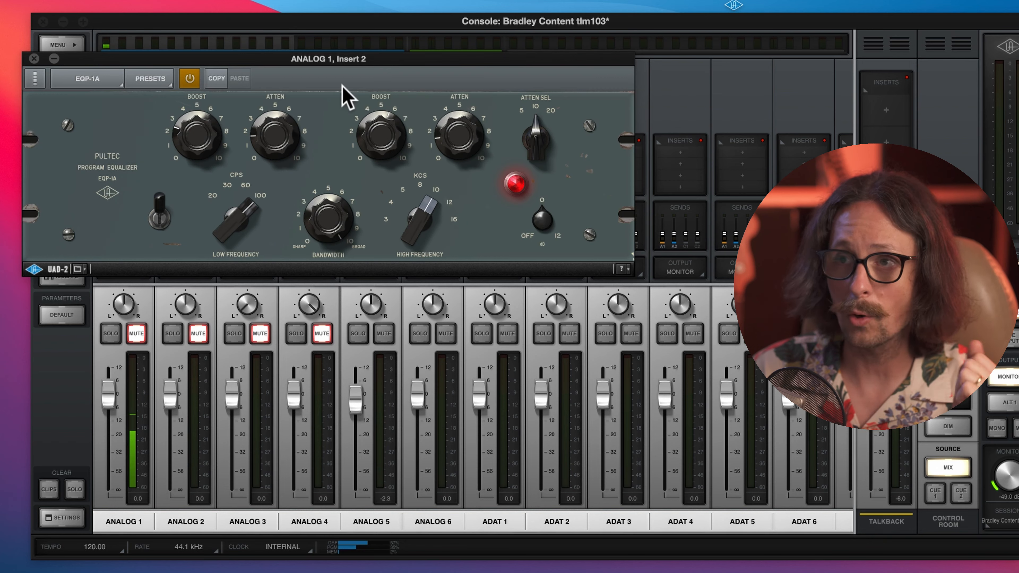
{"action": "left_click_drag", "start_coordinate": [344, 58], "coordinate": [344, 94]}
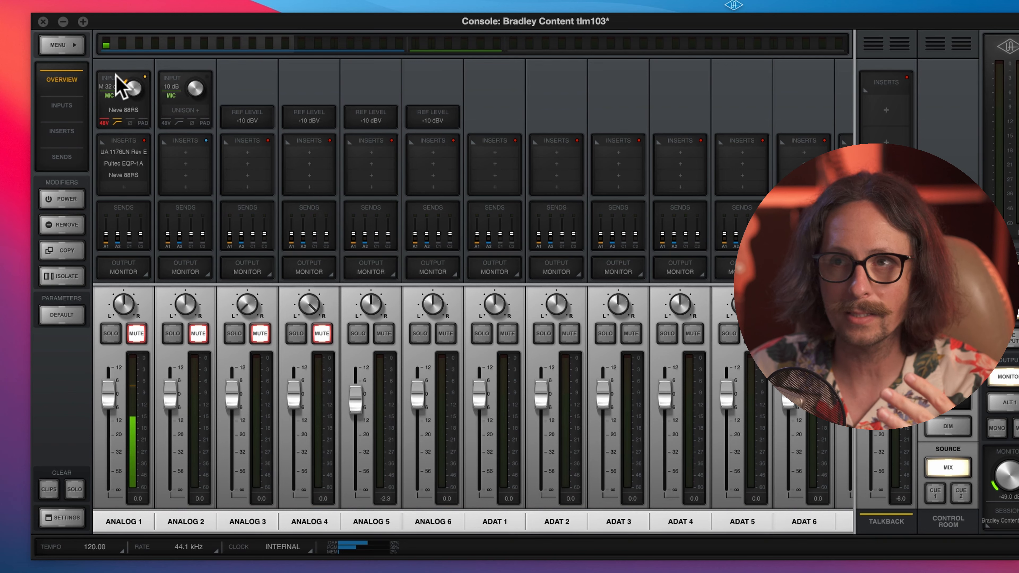
Step: Examine the Neve 88RS channel strip on insert 3 of the ANALOG 1 channel, then close it
{"action": "left_click", "coordinate": [128, 175]}
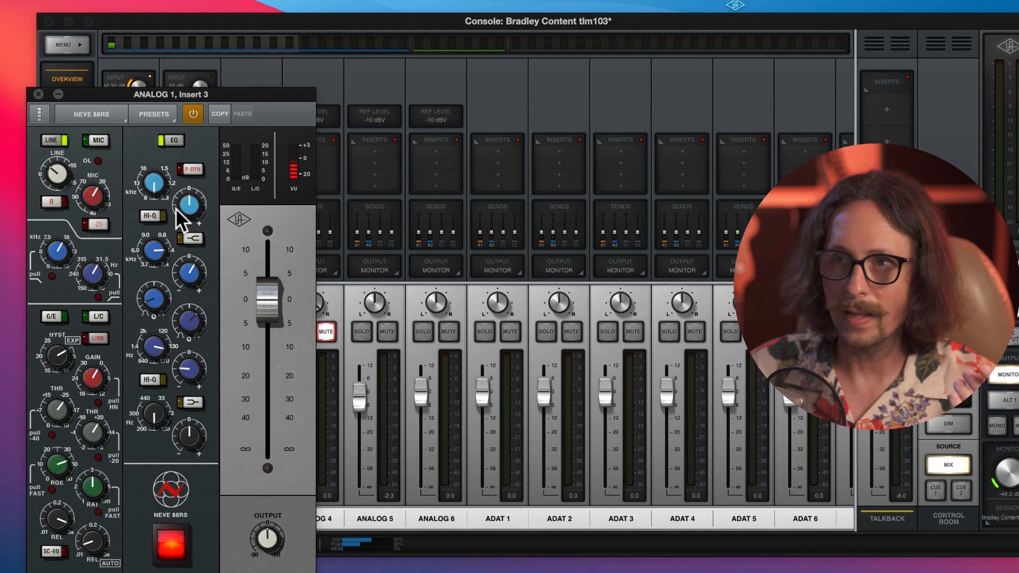
{"action": "left_click", "coordinate": [41, 94]}
{"action": "left_click", "coordinate": [128, 185]}
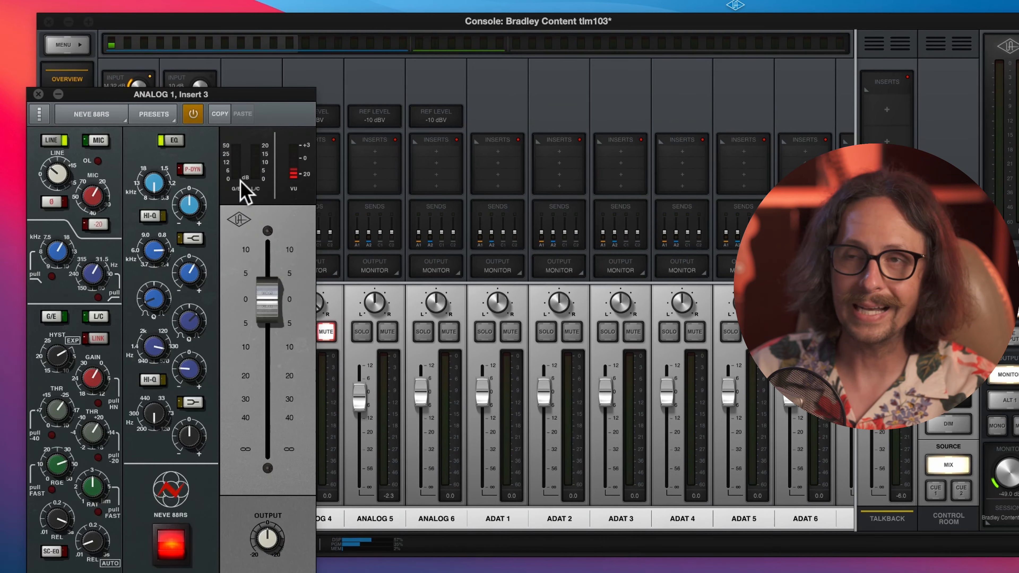
{"action": "left_click_drag", "start_coordinate": [118, 105], "coordinate": [298, 3]}
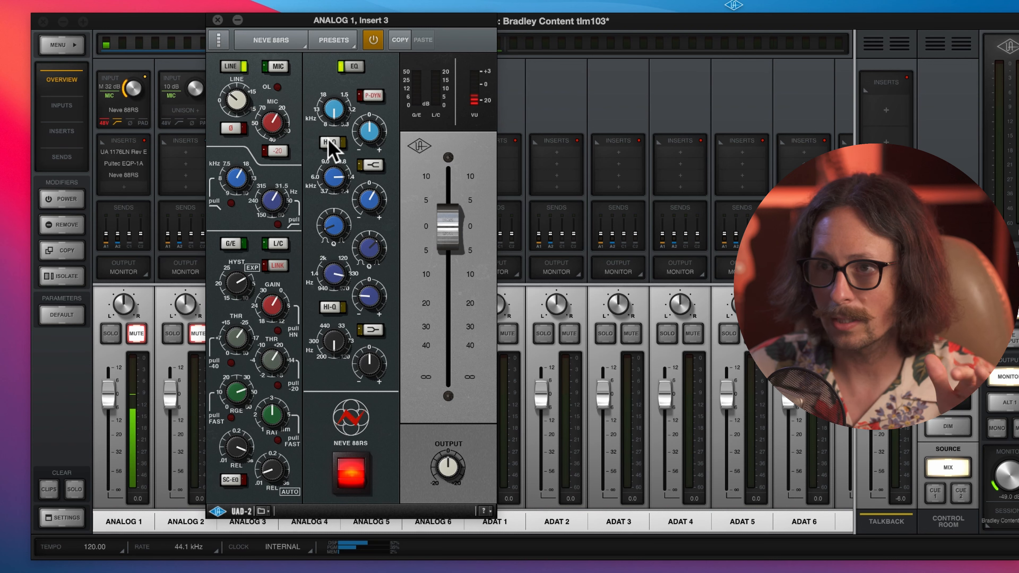
{"action": "left_click", "coordinate": [217, 19]}
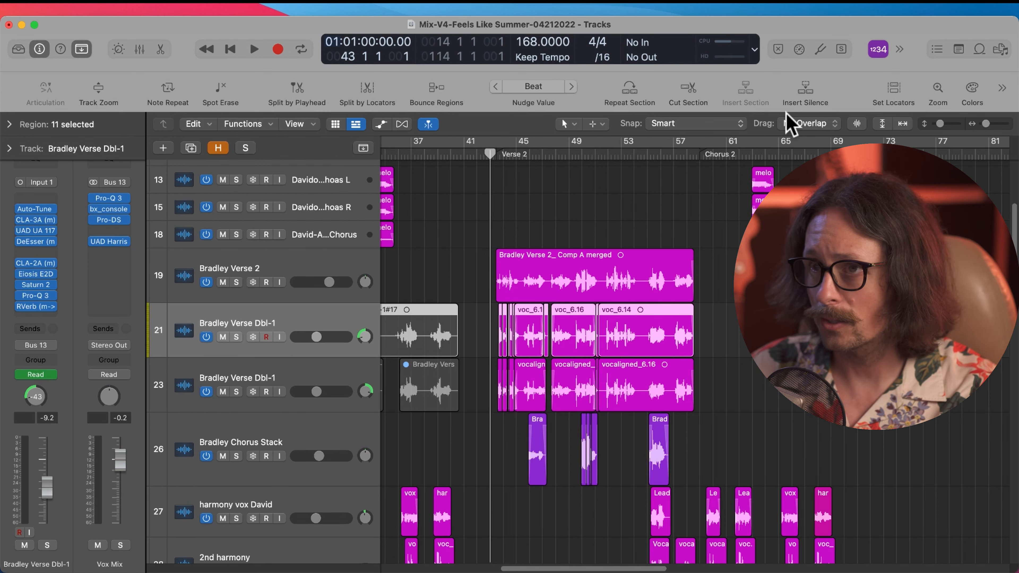
Step: Play Verse 2 and compare vocal tracks 19, 21, 23 and 26 soloed against the full mix
{"action": "key", "text": "space"}
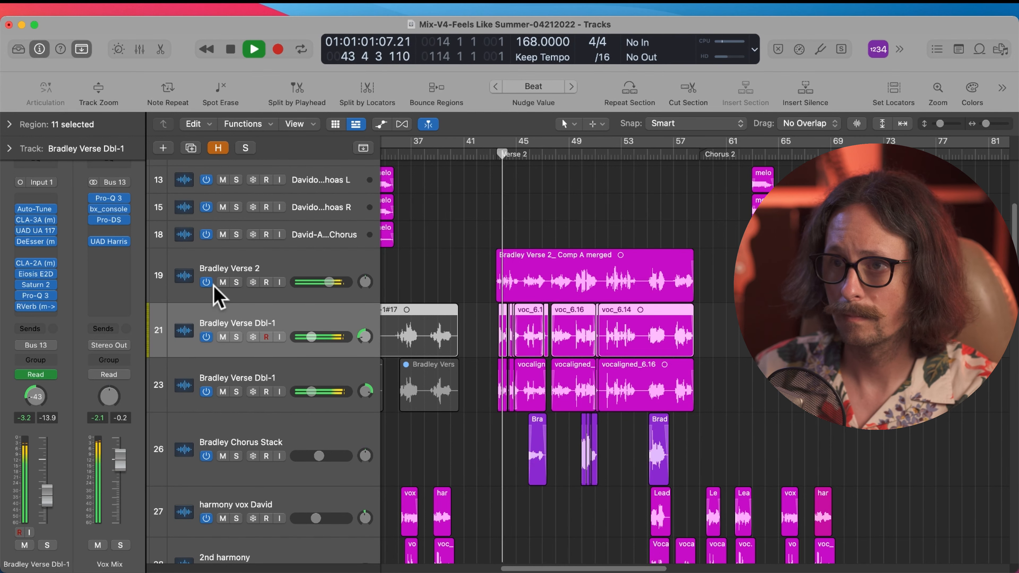
{"action": "left_click_drag", "start_coordinate": [236, 282], "coordinate": [237, 458]}
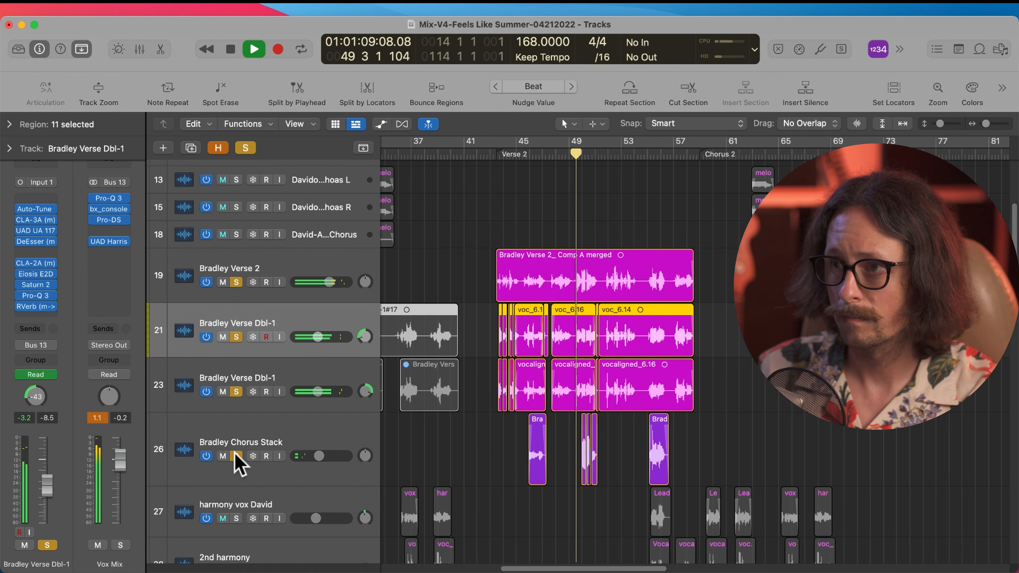
{"action": "left_click_drag", "start_coordinate": [236, 456], "coordinate": [236, 282]}
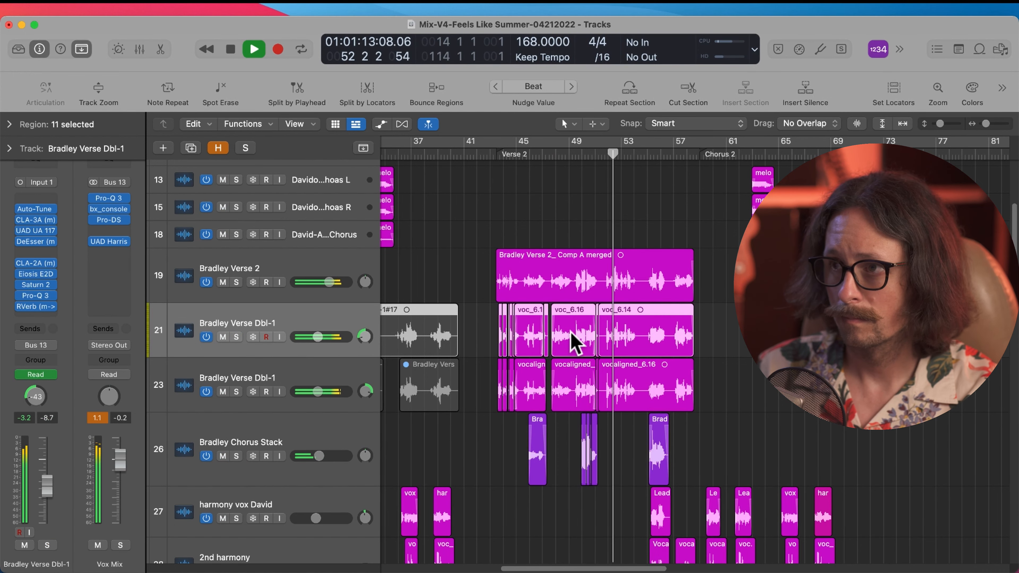
{"action": "scroll", "coordinate": [618, 403], "scroll_direction": "down", "scroll_amount": 4}
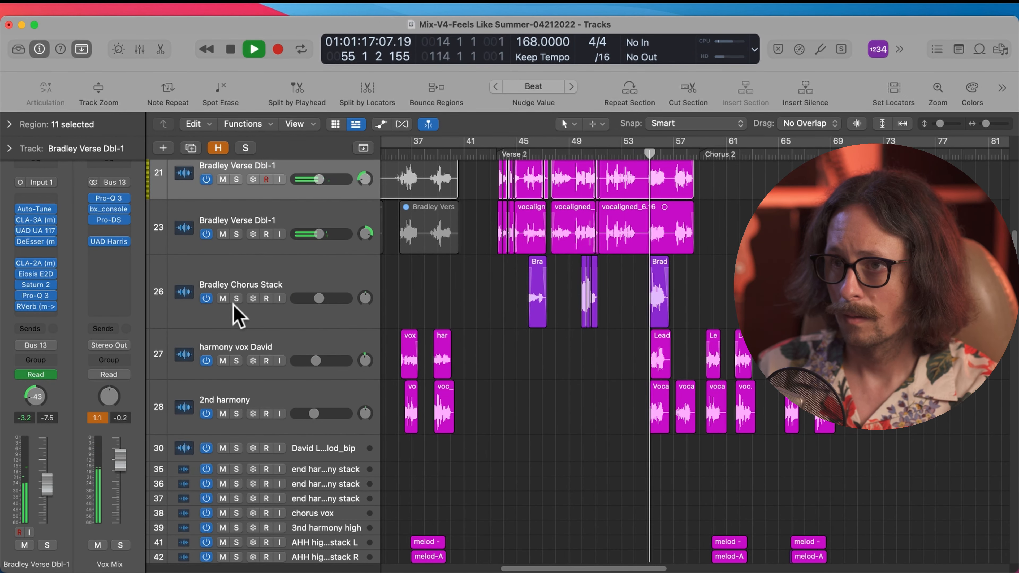
Step: Solo the chorus stack tracks 54, 55 and 56 and play Chorus 2 from bar 61
{"action": "left_click", "coordinate": [604, 448], "text": "ctrl+alt"}
{"action": "scroll", "coordinate": [598, 325], "scroll_direction": "down", "scroll_amount": 5}
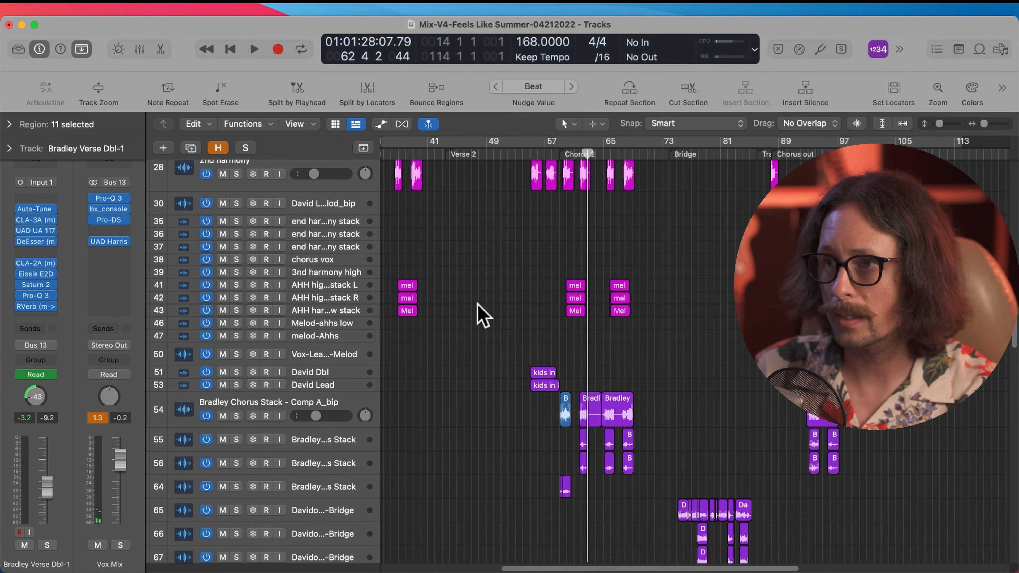
{"action": "left_click_drag", "start_coordinate": [493, 282], "coordinate": [718, 494]}
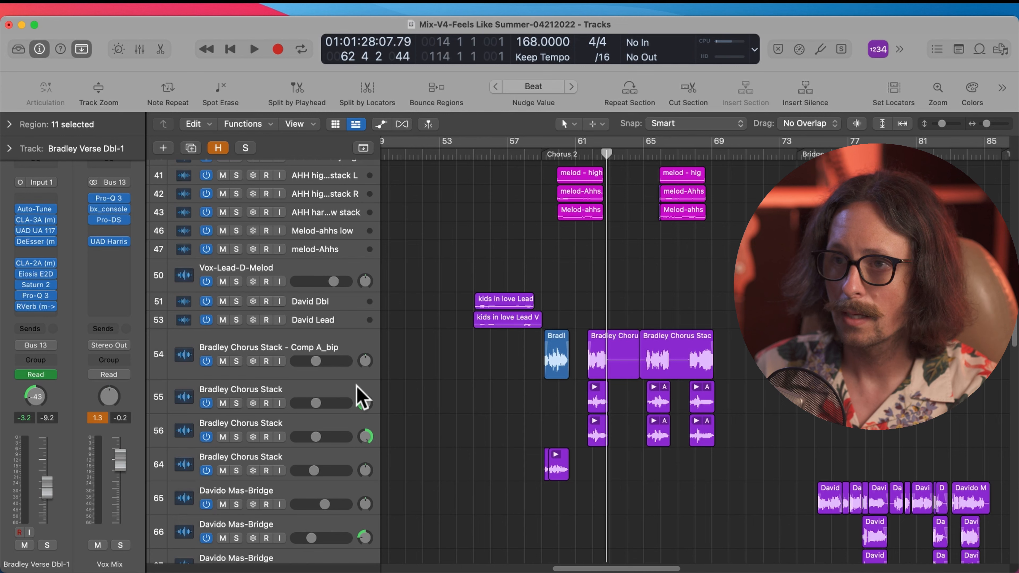
{"action": "left_click_drag", "start_coordinate": [236, 361], "coordinate": [241, 432]}
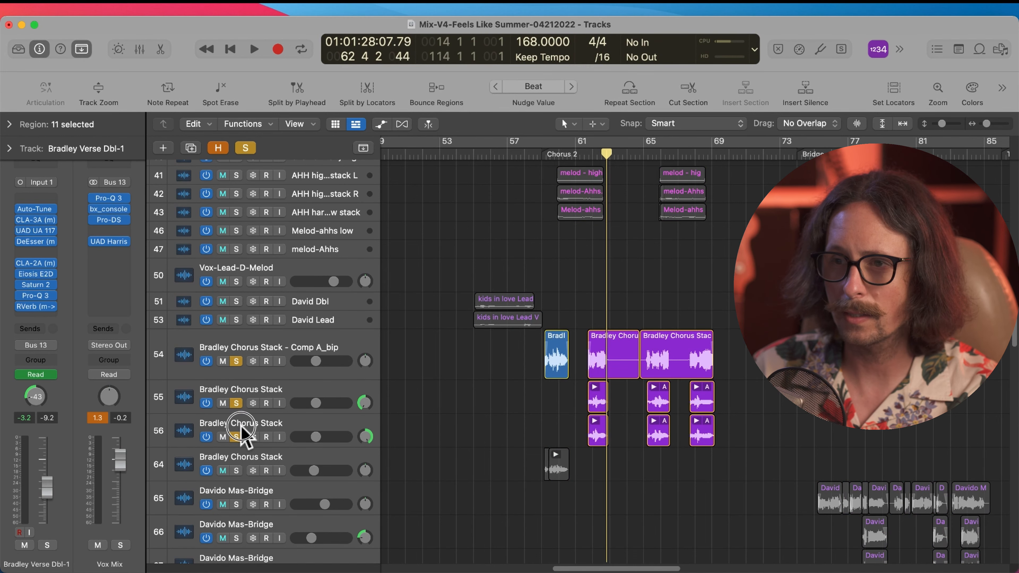
{"action": "scroll", "coordinate": [648, 330], "scroll_direction": "up", "scroll_amount": 4}
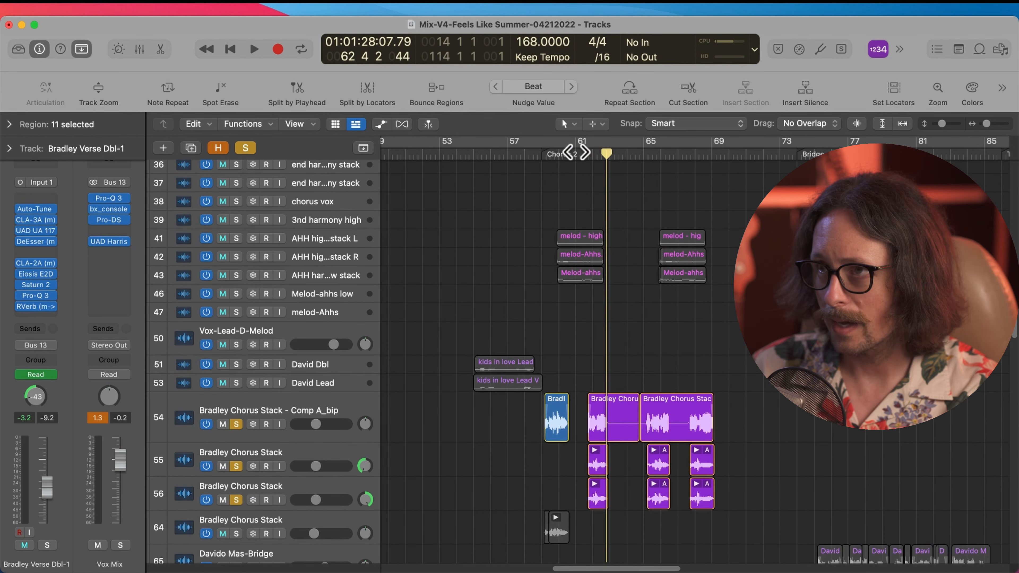
{"action": "left_click", "coordinate": [577, 154]}
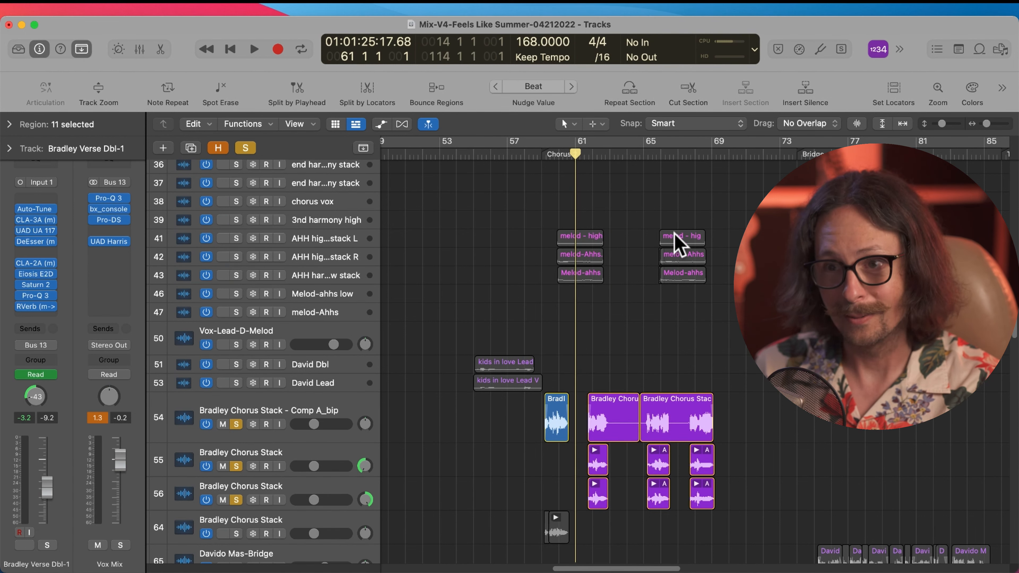
{"action": "key", "text": "space"}
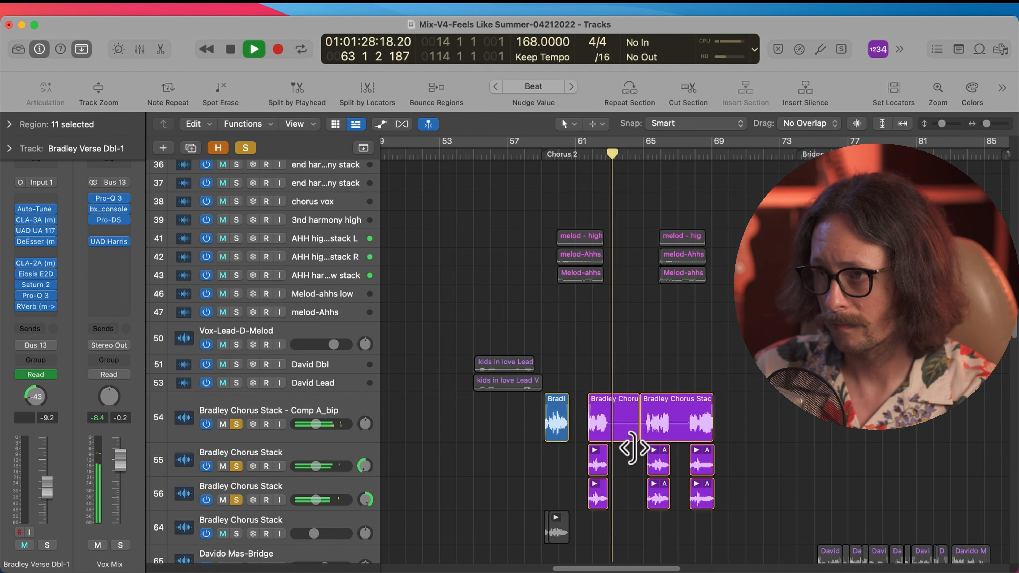
Step: Compare the chorus stack with and without track 54, then stop playback and clear the solos
{"action": "left_click", "coordinate": [236, 424]}
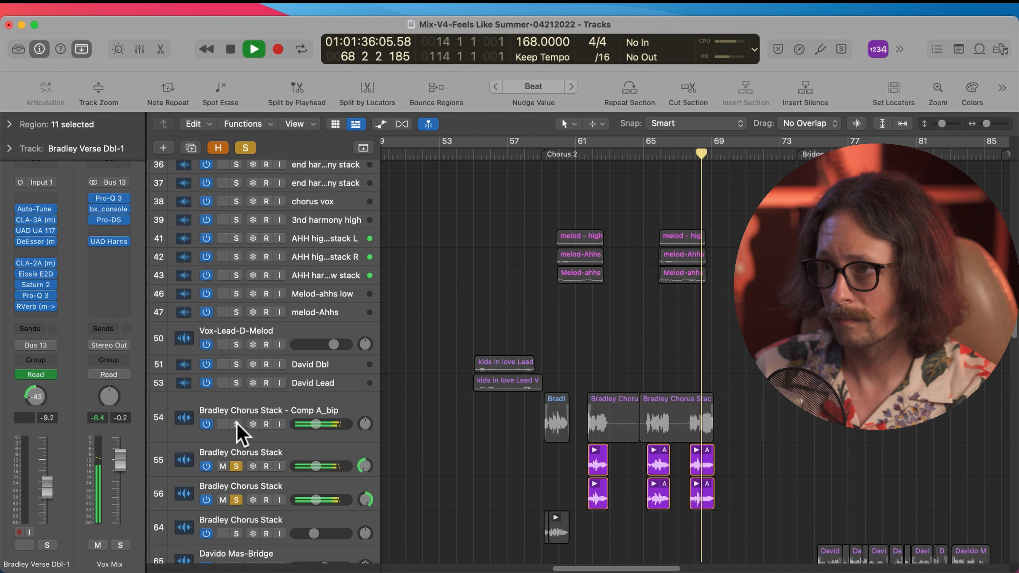
{"action": "left_click", "coordinate": [236, 425]}
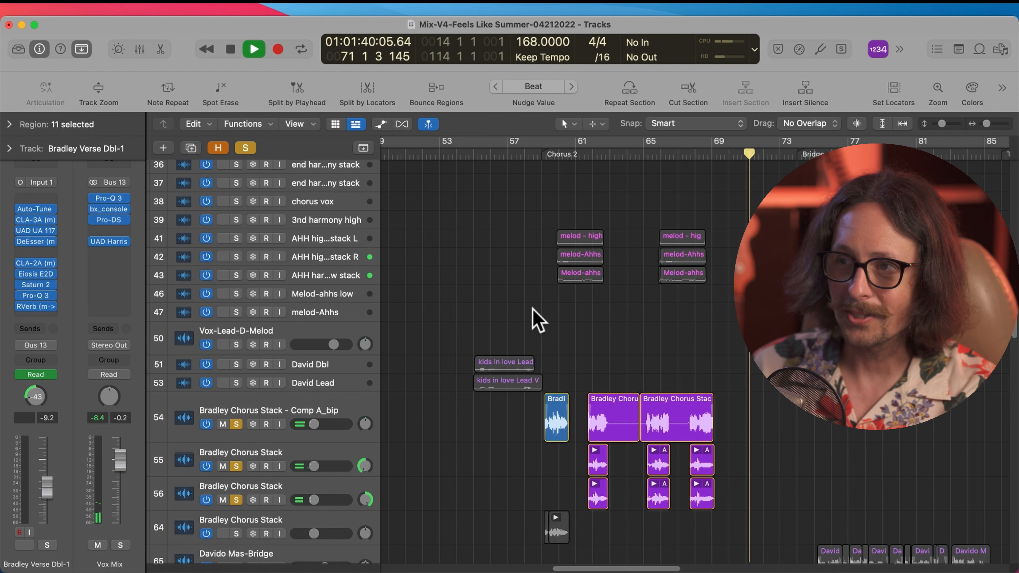
{"action": "left_click", "coordinate": [496, 307]}
{"action": "key", "text": "space"}
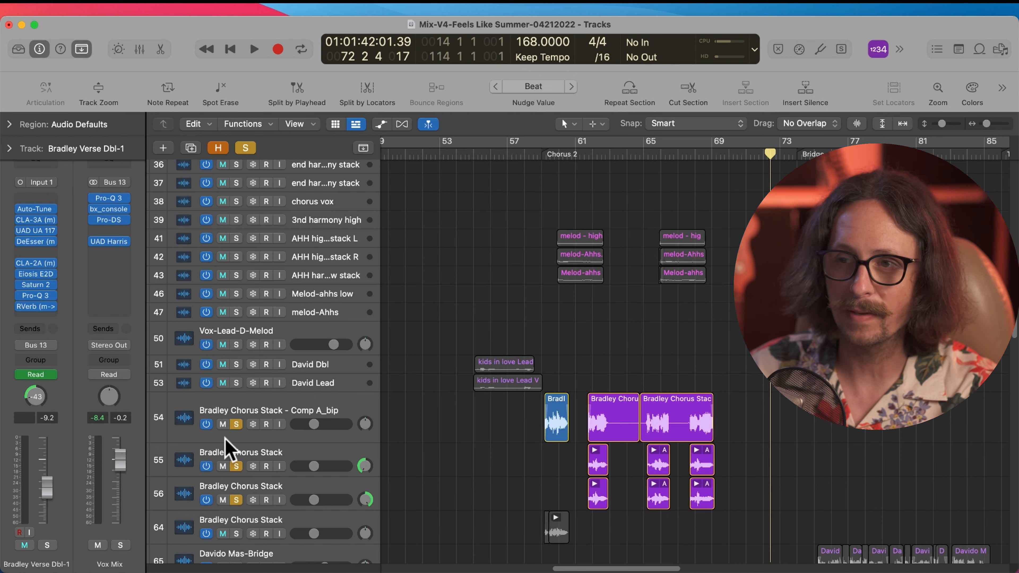
{"action": "left_click", "coordinate": [236, 424]}
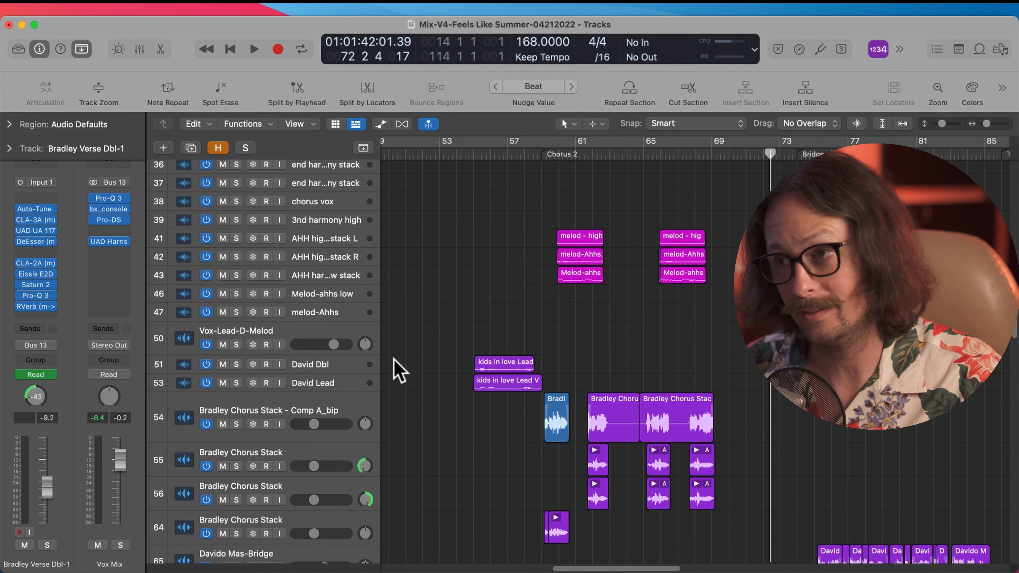
Step: Look over the vocal tracks across the whole arrangement, and select the bridge lead vocal on track 65
{"action": "scroll", "coordinate": [618, 385], "scroll_direction": "down", "scroll_amount": 5}
{"action": "scroll", "coordinate": [618, 386], "scroll_direction": "up", "scroll_amount": 15}
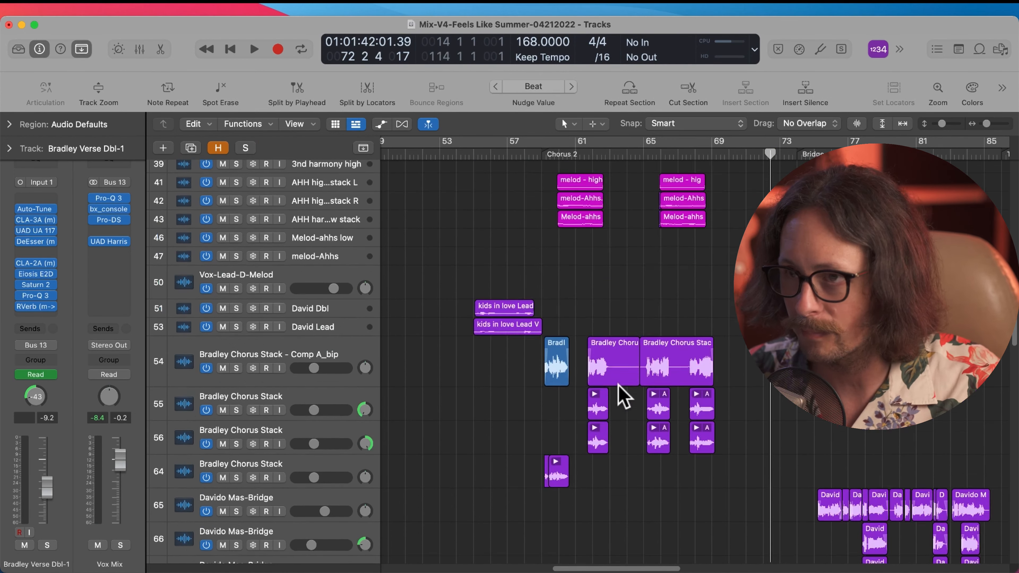
{"action": "scroll", "coordinate": [621, 396], "scroll_direction": "up", "scroll_amount": 10}
{"action": "left_click", "coordinate": [620, 395], "text": "ctrl+alt"}
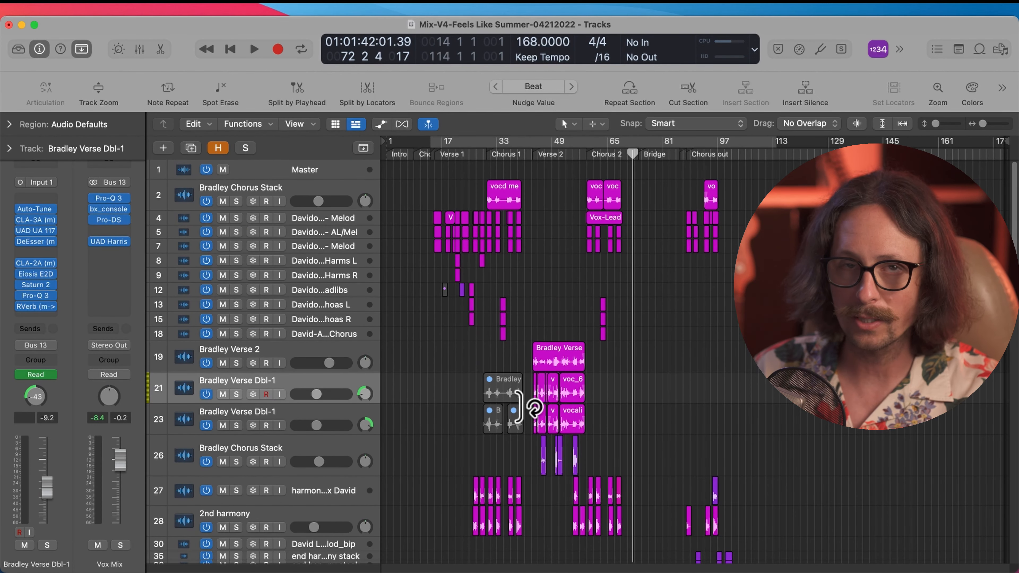
{"action": "scroll", "coordinate": [598, 379], "scroll_direction": "down", "scroll_amount": 10}
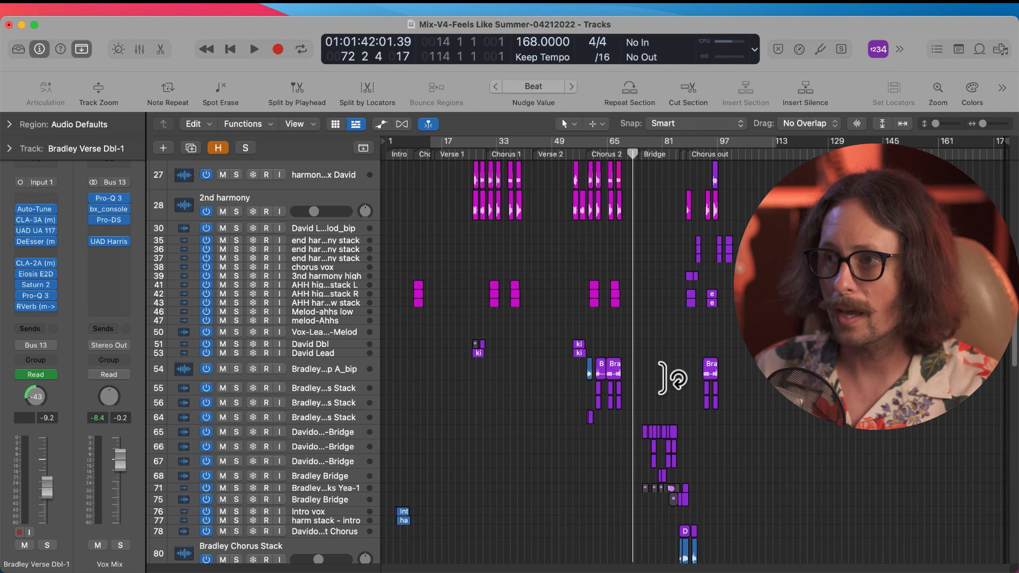
{"action": "left_click_drag", "start_coordinate": [638, 375], "coordinate": [783, 522]}
{"action": "key", "text": "super+Tab"}
{"action": "left_click", "coordinate": [339, 54]}
{"action": "left_click", "coordinate": [314, 326]}
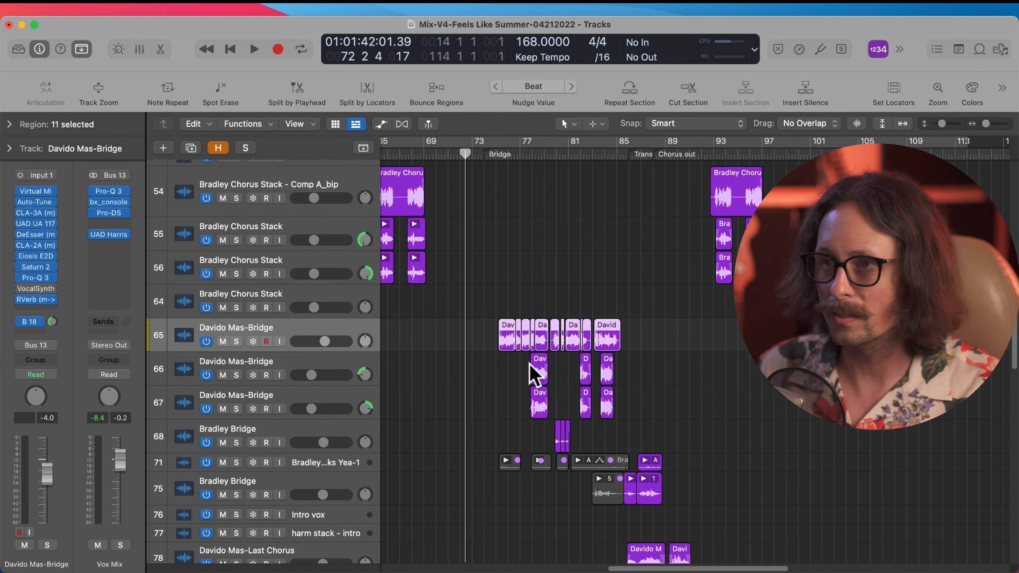
Step: Examine the Virtual Mix Rack, Auto-Tune EFX, Eiosis E2Deesser, Saturn 2 and RVerb plug-ins on track 65
{"action": "left_click", "coordinate": [35, 192]}
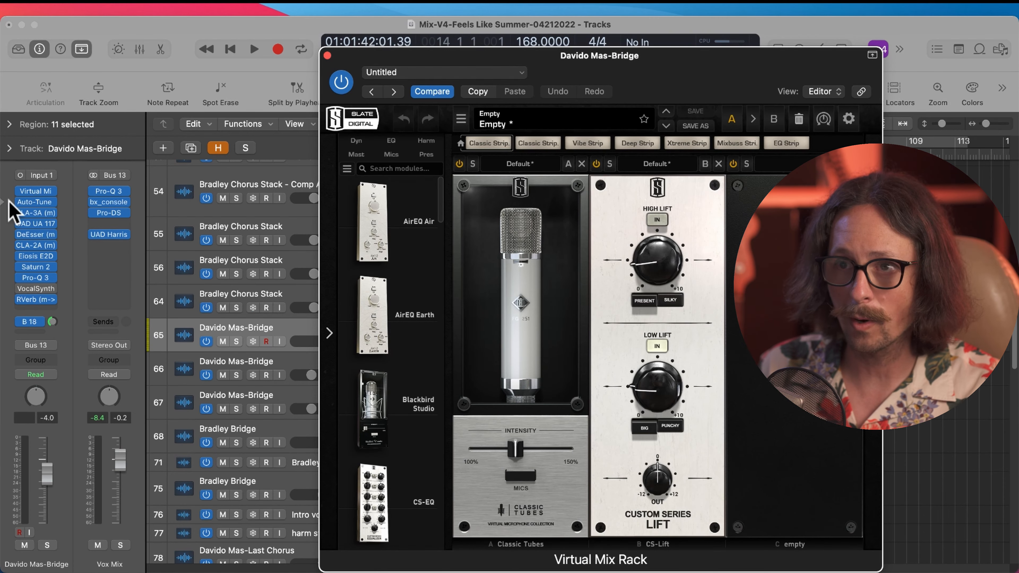
{"action": "left_click", "coordinate": [36, 202]}
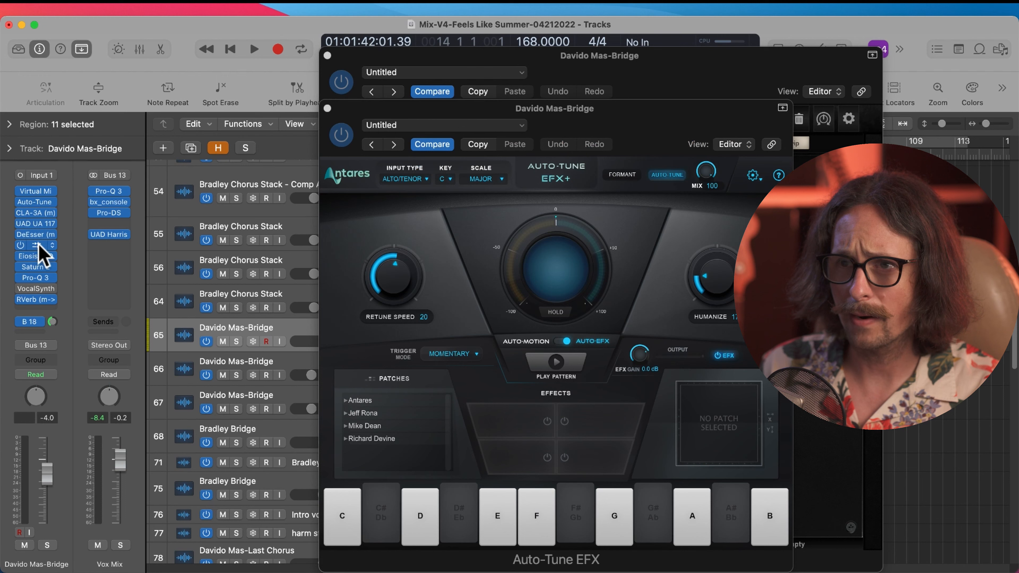
{"action": "left_click", "coordinate": [36, 255]}
{"action": "left_click", "coordinate": [36, 267]}
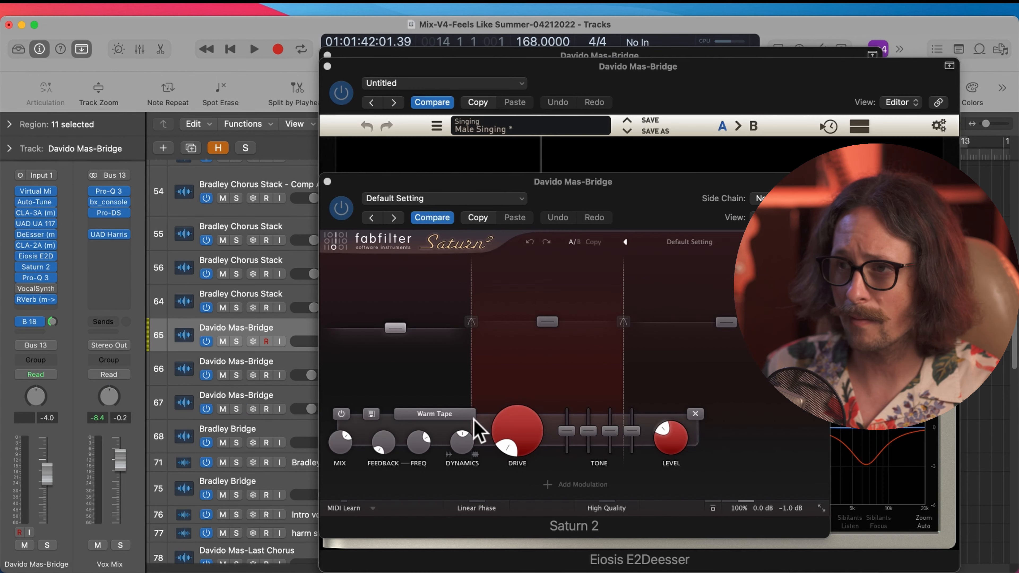
{"action": "left_click", "coordinate": [607, 367]}
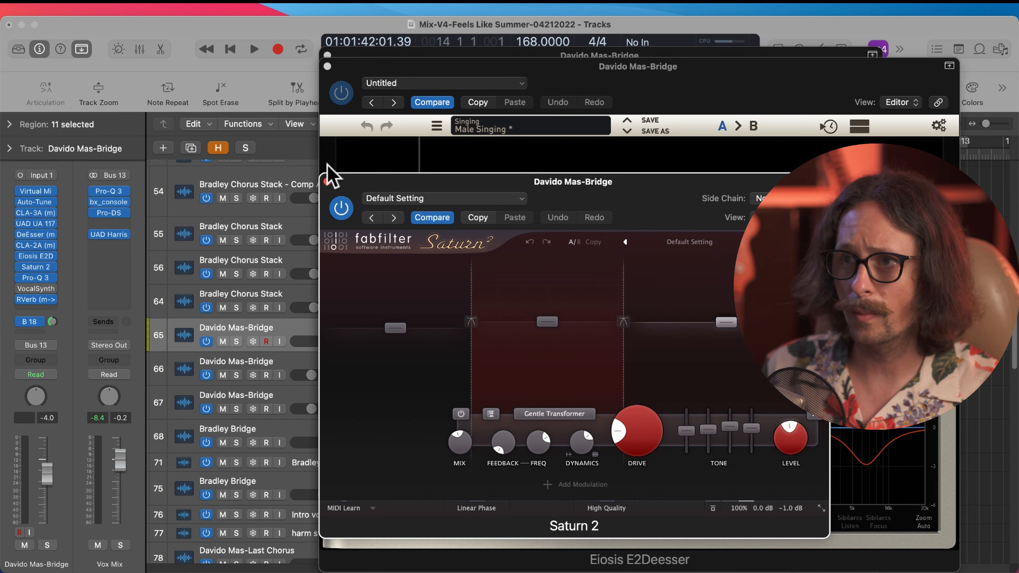
{"action": "left_click", "coordinate": [327, 182]}
{"action": "left_click", "coordinate": [327, 66]}
{"action": "left_click", "coordinate": [327, 55]}
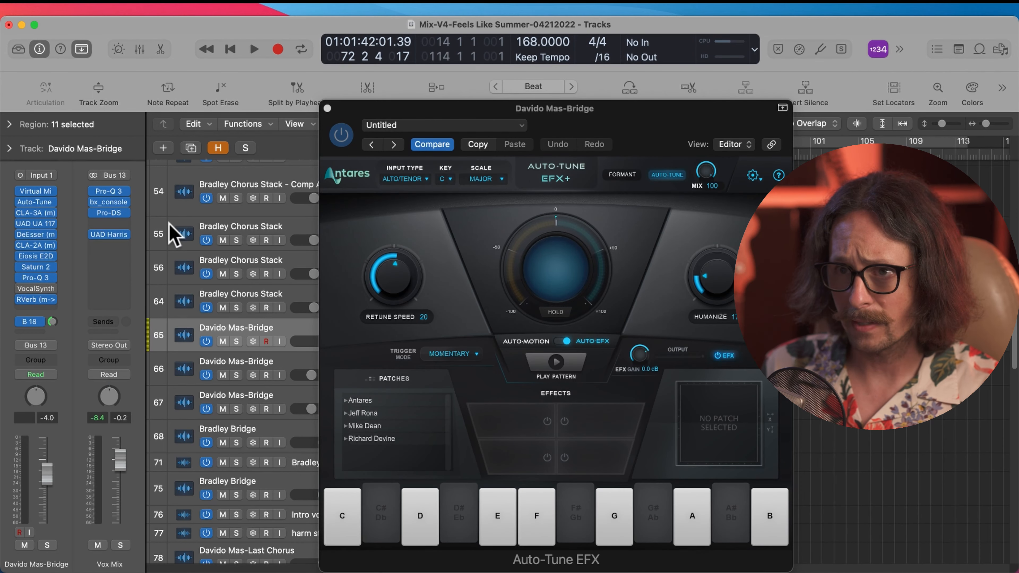
{"action": "left_click", "coordinate": [327, 109]}
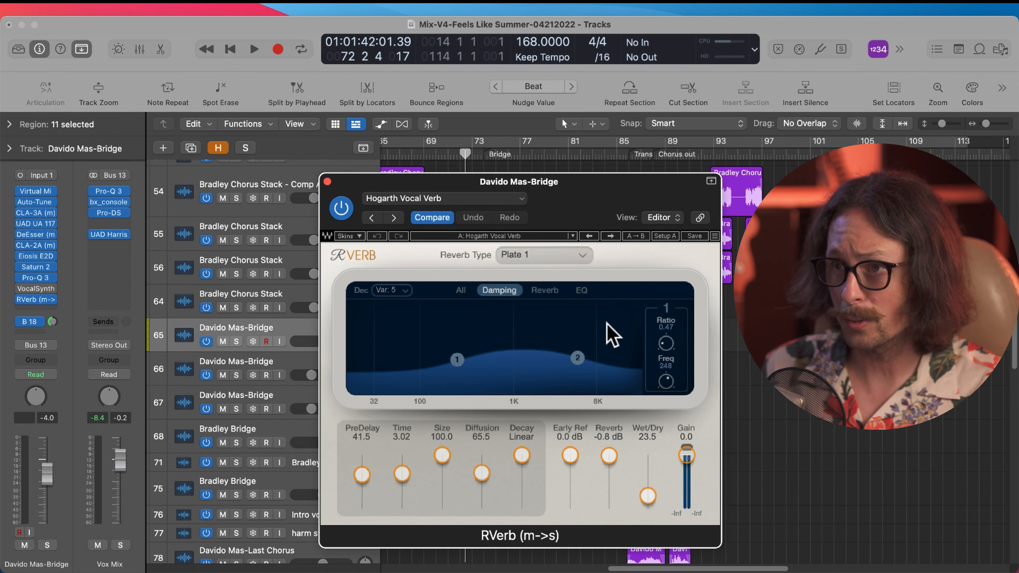
Step: Show the Vocal Widtch channel fed by track 65's Bus 18 send, and set a cycle over the bridge from bar 75 to 87
{"action": "left_click", "coordinate": [31, 321]}
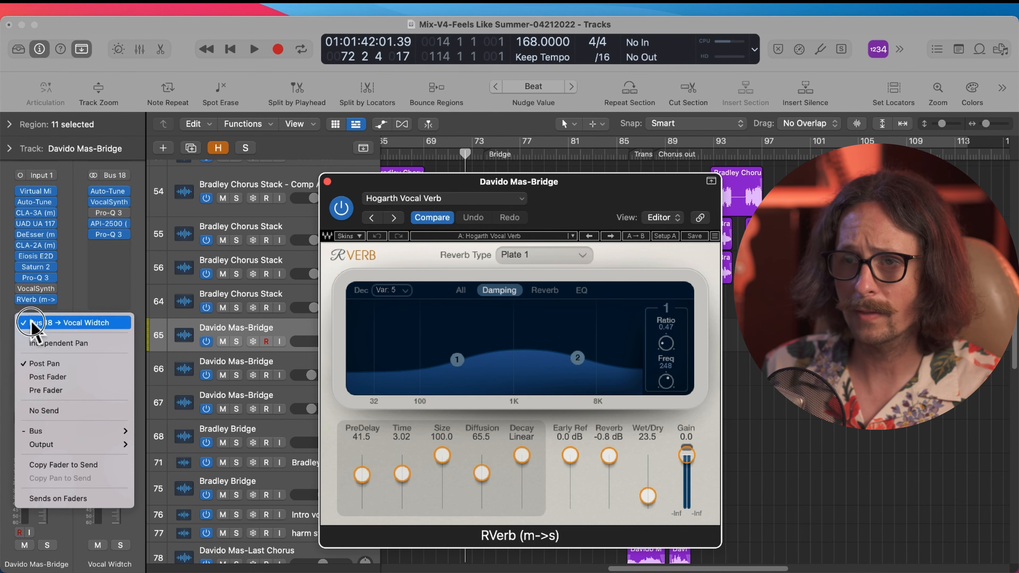
{"action": "left_click", "coordinate": [67, 255]}
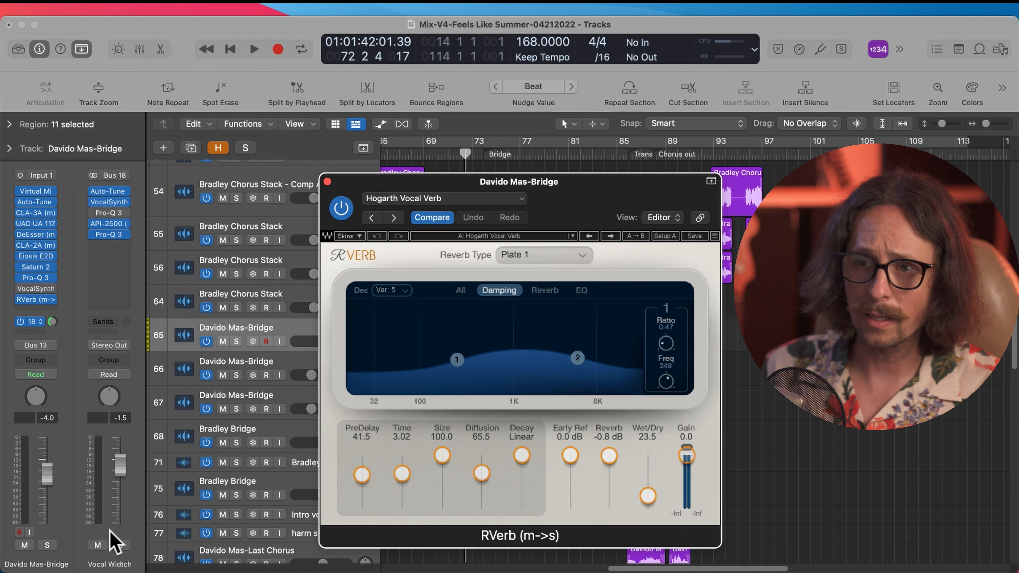
{"action": "key", "text": "super+w"}
{"action": "left_click_drag", "start_coordinate": [500, 150], "coordinate": [642, 156]}
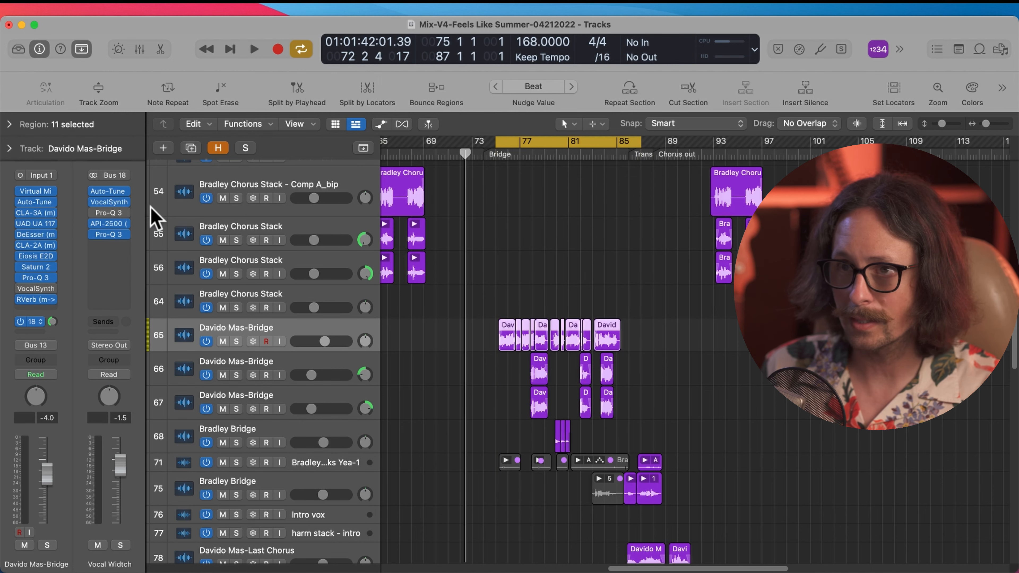
Step: Examine the VocalSynth, API-2500, Pro-Q 3 and Auto-Tune EFX plug-ins on the Vocal Widtch channel, and close their windows
{"action": "left_click", "coordinate": [109, 196]}
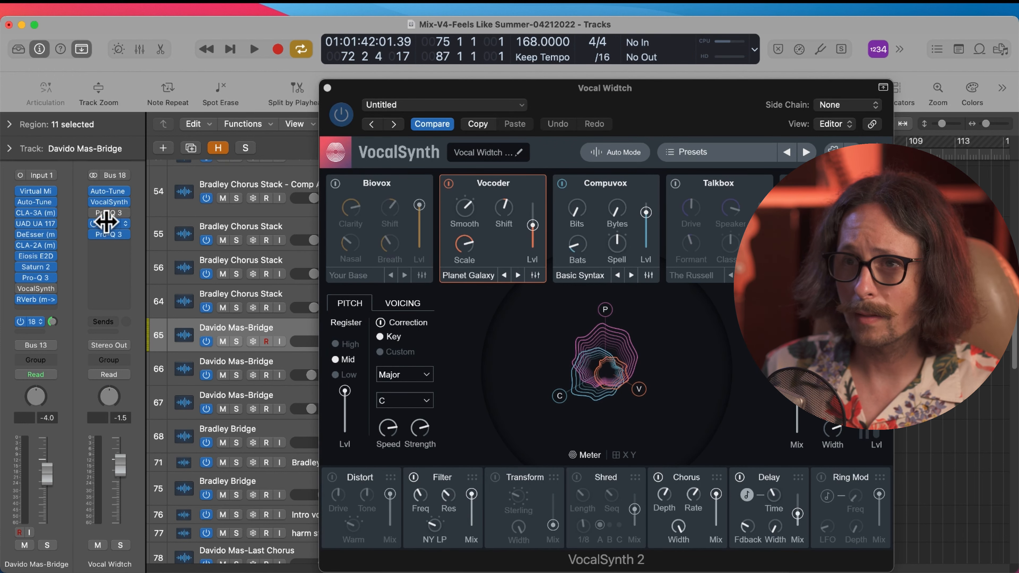
{"action": "left_click", "coordinate": [109, 224]}
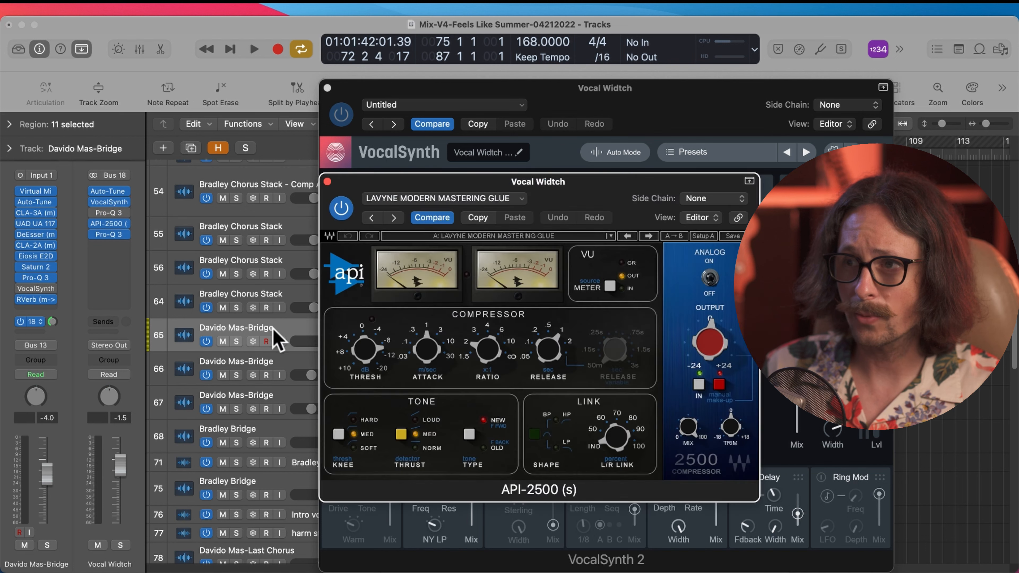
{"action": "left_click", "coordinate": [109, 235]}
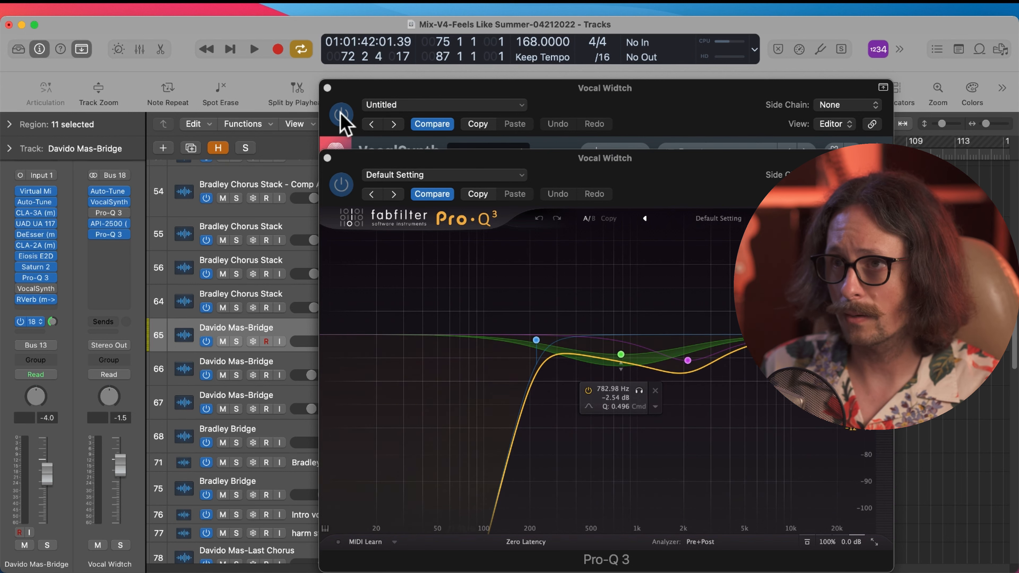
{"action": "left_click", "coordinate": [328, 158]}
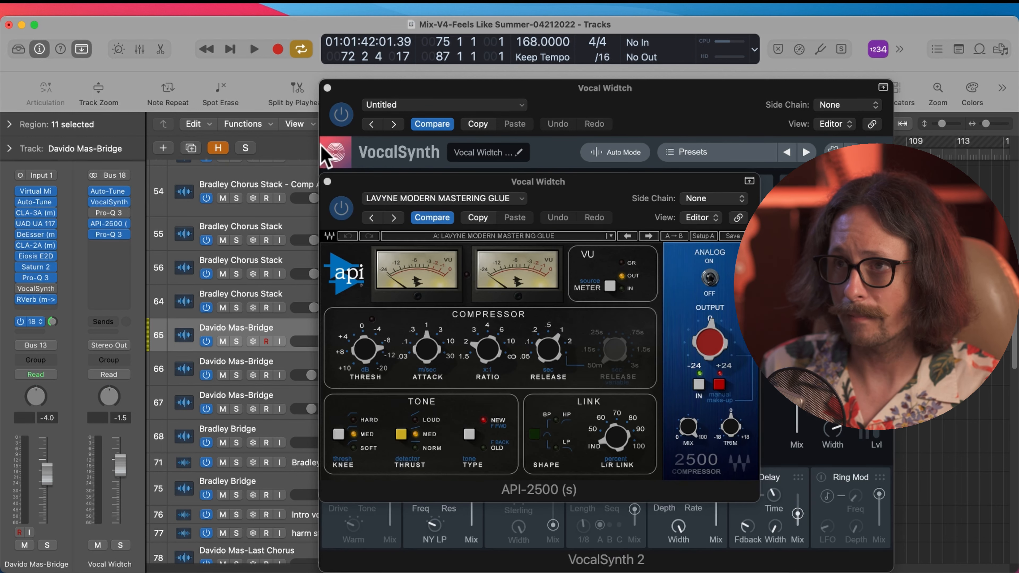
{"action": "left_click", "coordinate": [327, 87]}
{"action": "left_click", "coordinate": [327, 181]}
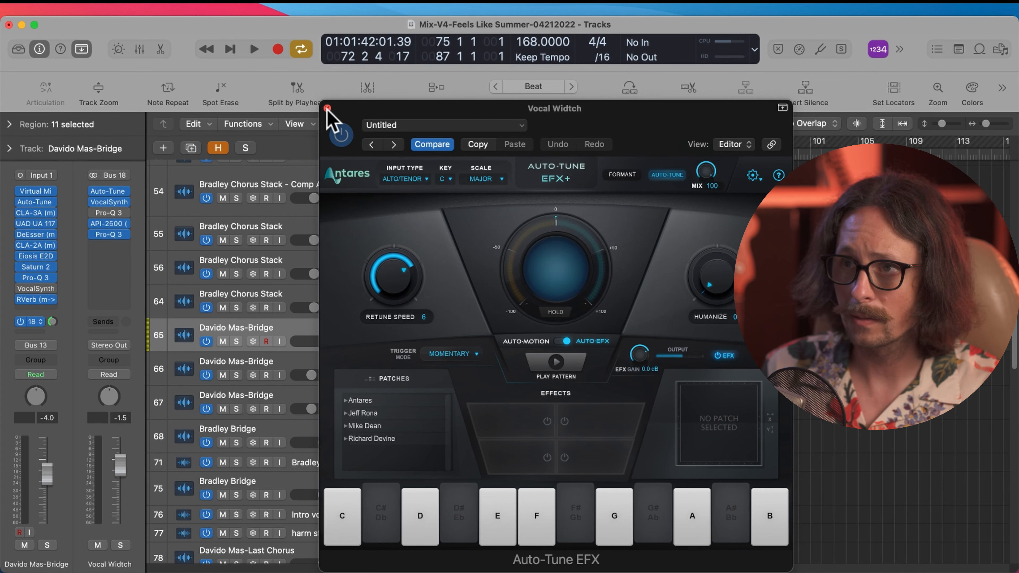
{"action": "left_click", "coordinate": [328, 108]}
Step: Play the bridge with the Vocal Widtch channel soloed, clear its solo to hear the full mix, and stop playback
{"action": "key", "text": "space"}
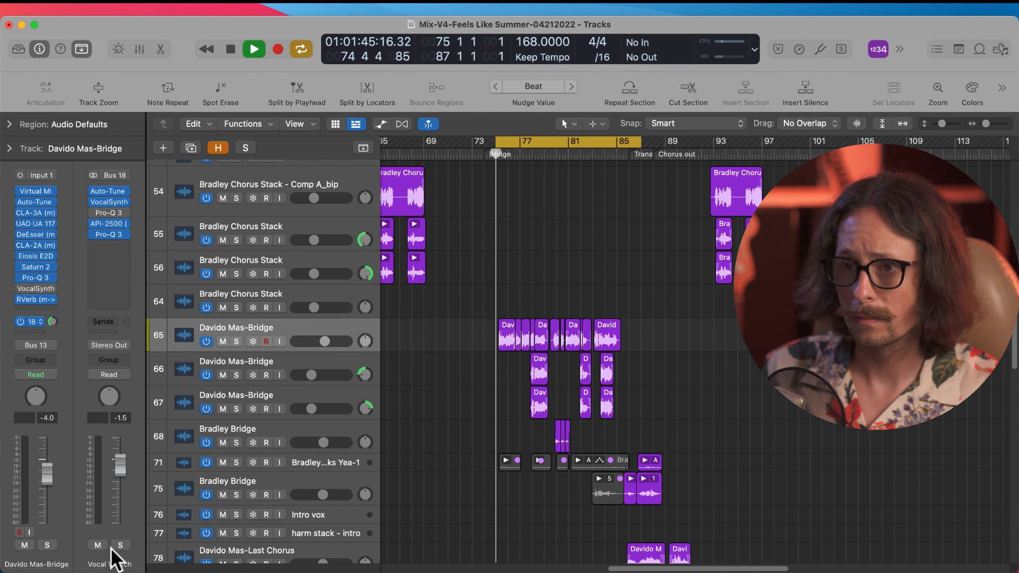
{"action": "left_click", "coordinate": [120, 545]}
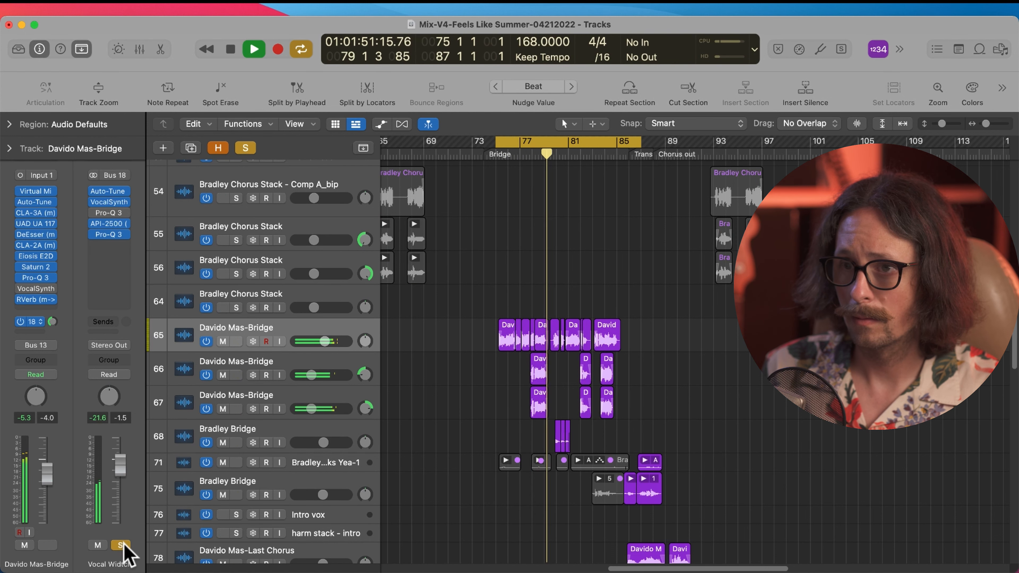
{"action": "left_click", "coordinate": [121, 545]}
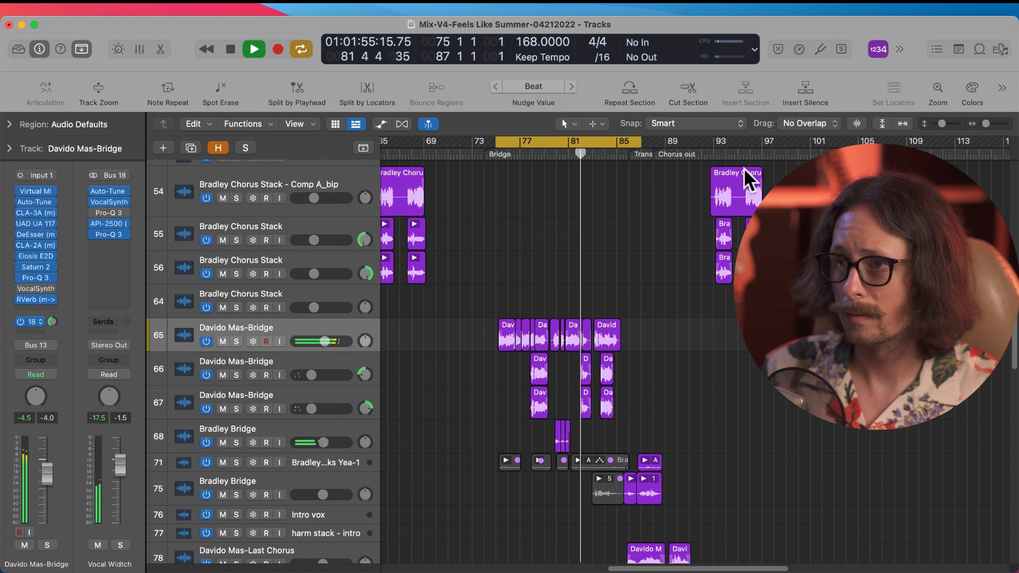
{"action": "key", "text": "space"}
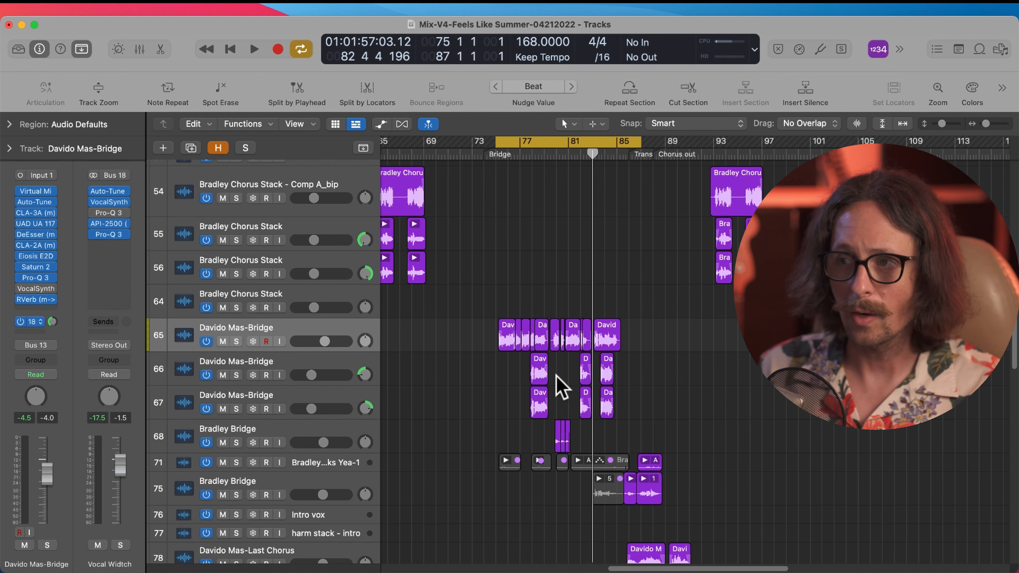
Step: Set a new cycle over the transition and last chorus from bar 85 to 113
{"action": "scroll", "coordinate": [624, 392], "scroll_direction": "down", "scroll_amount": 5}
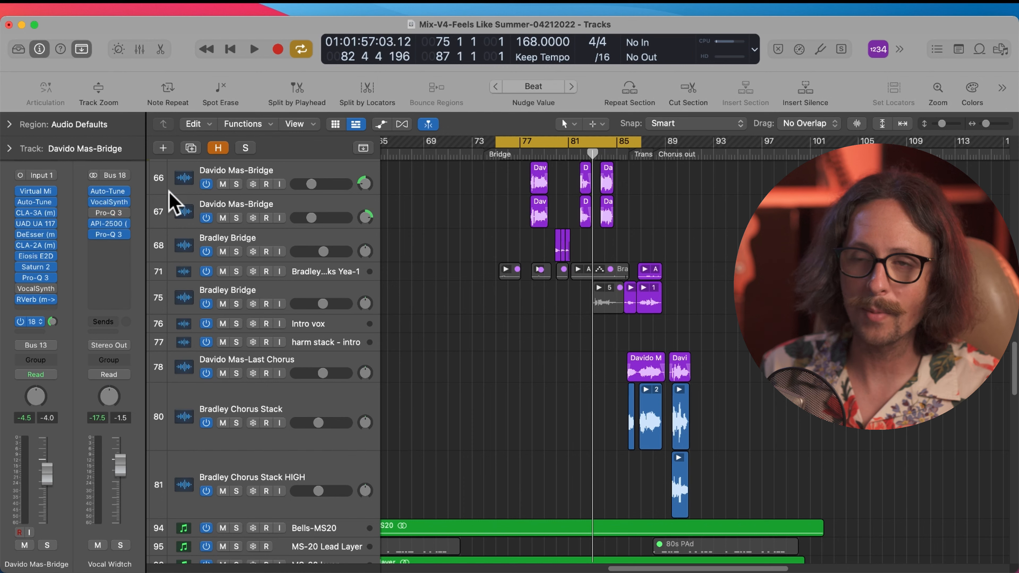
{"action": "scroll", "coordinate": [575, 372], "scroll_direction": "right", "scroll_amount": 5}
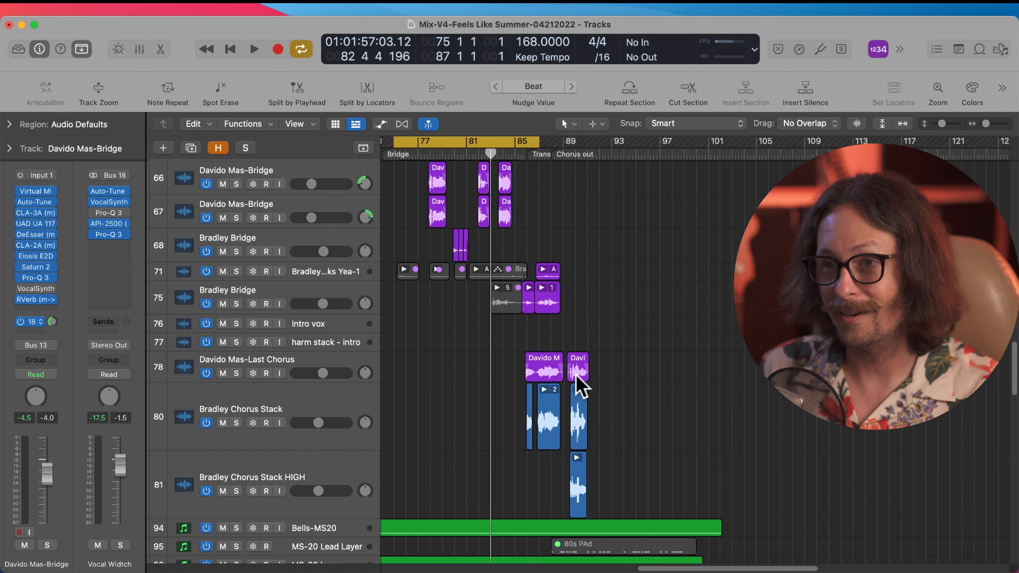
{"action": "left_click", "coordinate": [512, 146]}
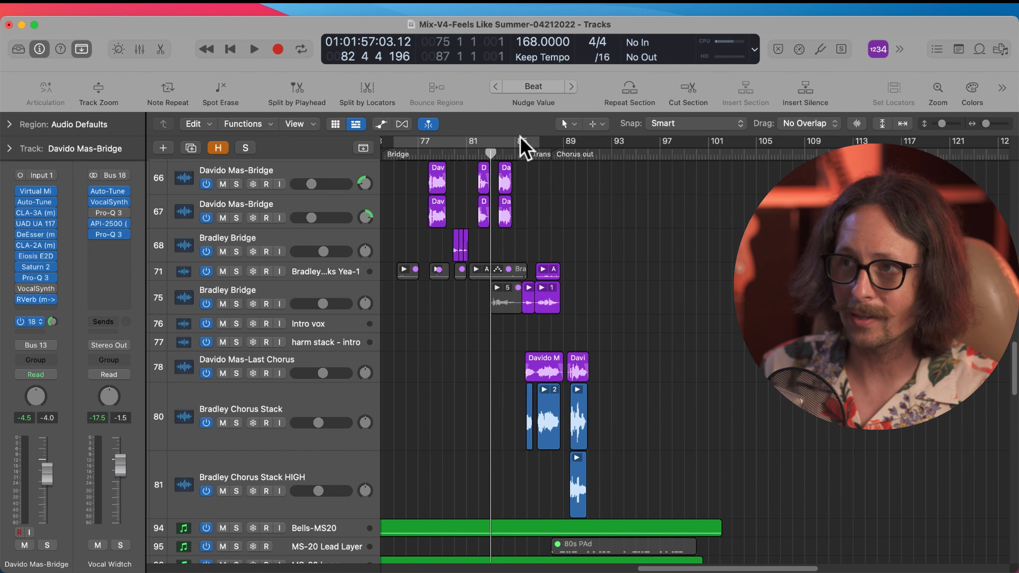
{"action": "left_click_drag", "start_coordinate": [516, 146], "coordinate": [853, 143]}
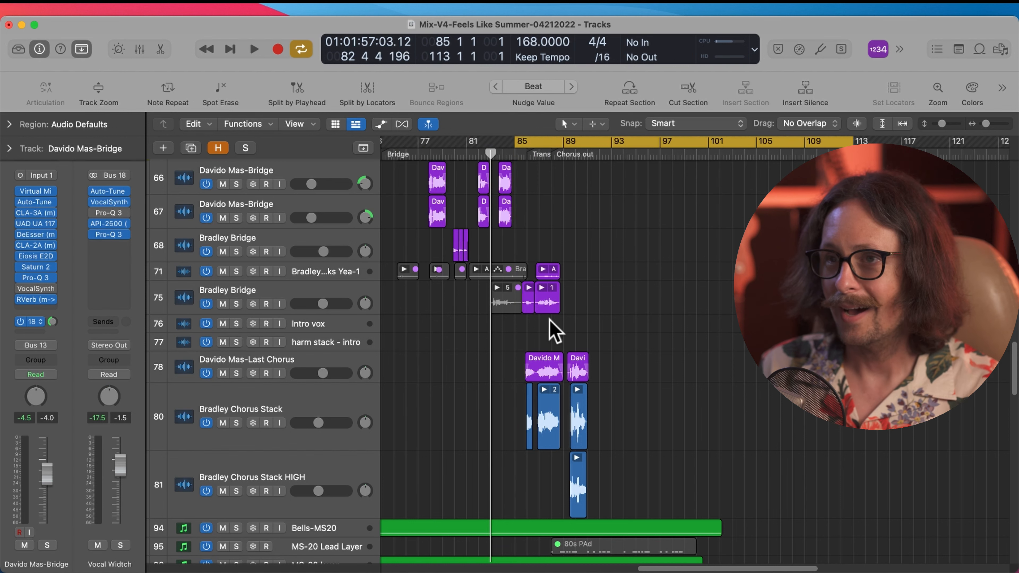
Step: Select the last chorus vocal tracks 78, 80 and 81 together and solo them
{"action": "left_click", "coordinate": [299, 477]}
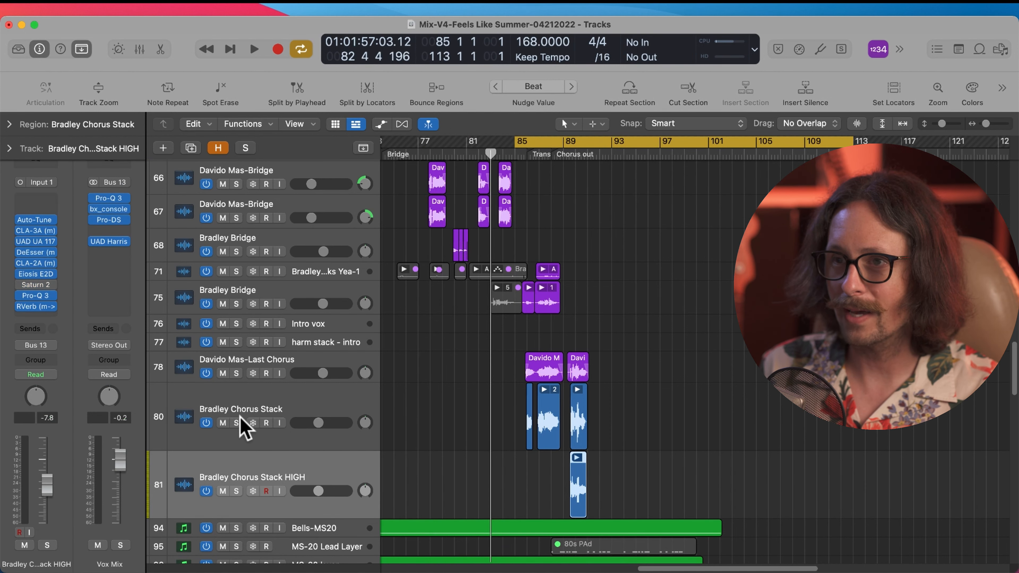
{"action": "left_click", "coordinate": [266, 361], "text": "shift"}
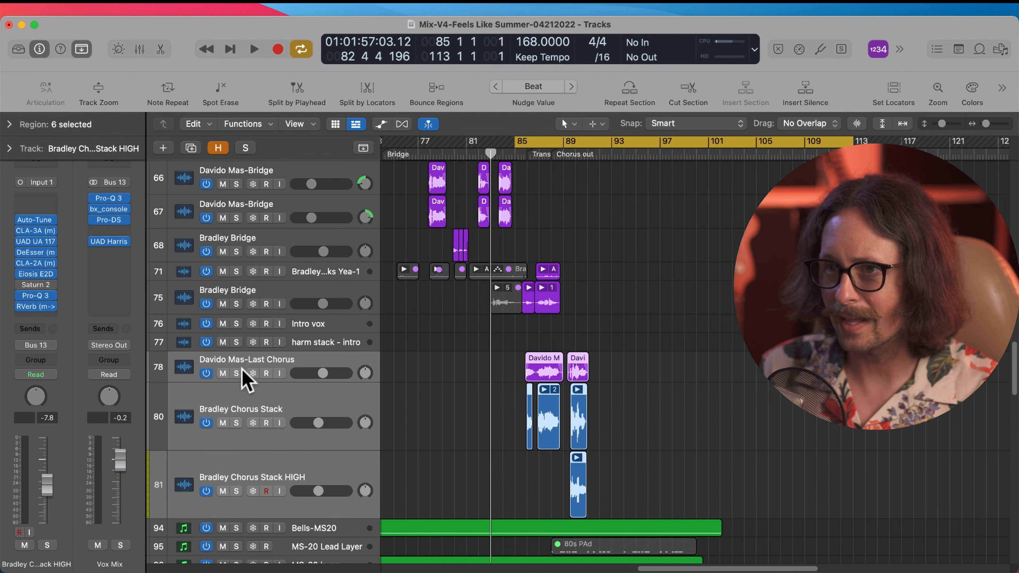
{"action": "left_click", "coordinate": [236, 373]}
Step: Look over the other vocal tracks around the last chorus, and move the cycle start to bar 85 beat 3
{"action": "scroll", "coordinate": [544, 360], "scroll_direction": "up", "scroll_amount": 3}
{"action": "scroll", "coordinate": [546, 228], "scroll_direction": "up", "scroll_amount": 15}
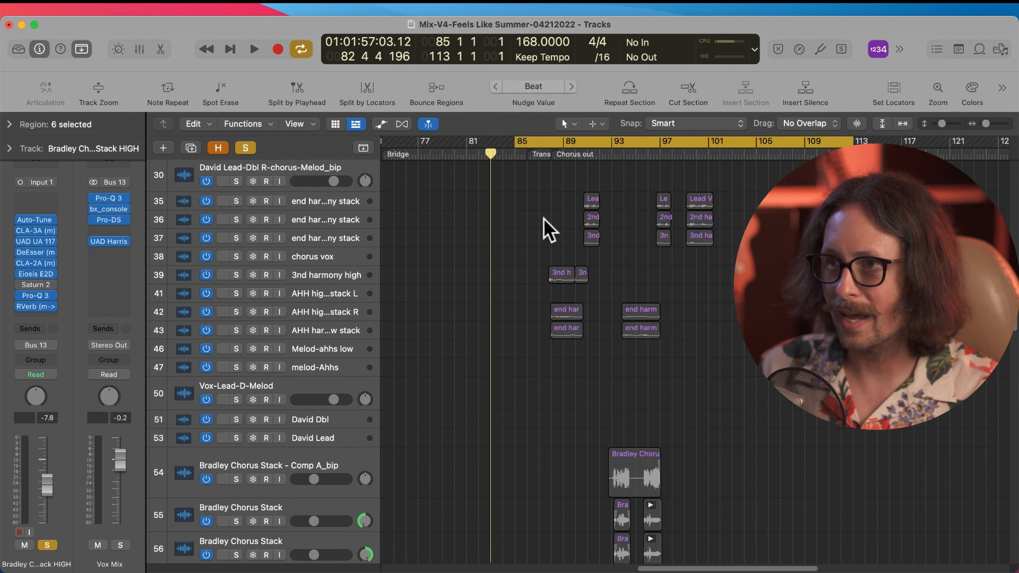
{"action": "scroll", "coordinate": [574, 268], "scroll_direction": "down", "scroll_amount": 15}
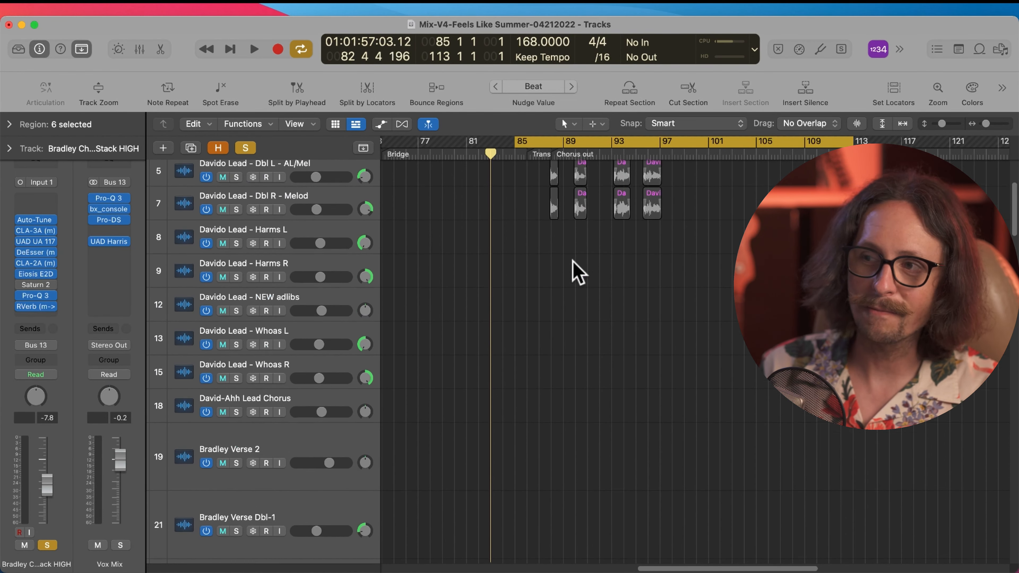
{"action": "scroll", "coordinate": [576, 265], "scroll_direction": "down", "scroll_amount": 15}
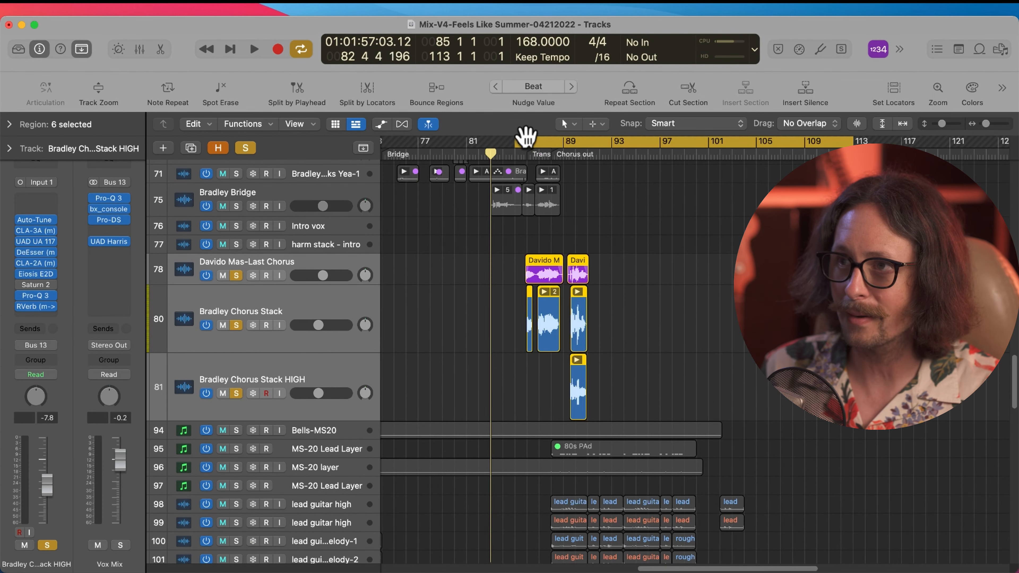
{"action": "left_click_drag", "start_coordinate": [517, 143], "coordinate": [522, 142]}
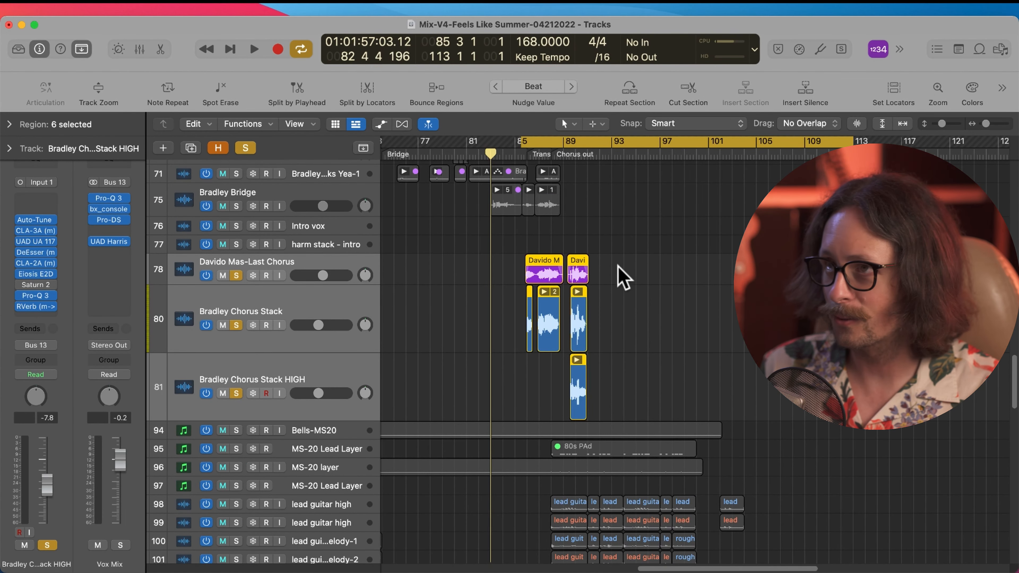
Step: Play the cycled last chorus section, and add bridge vocal tracks 75 and 71 to the solo
{"action": "scroll", "coordinate": [239, 330], "scroll_direction": "up", "scroll_amount": 5}
{"action": "key", "text": "space"}
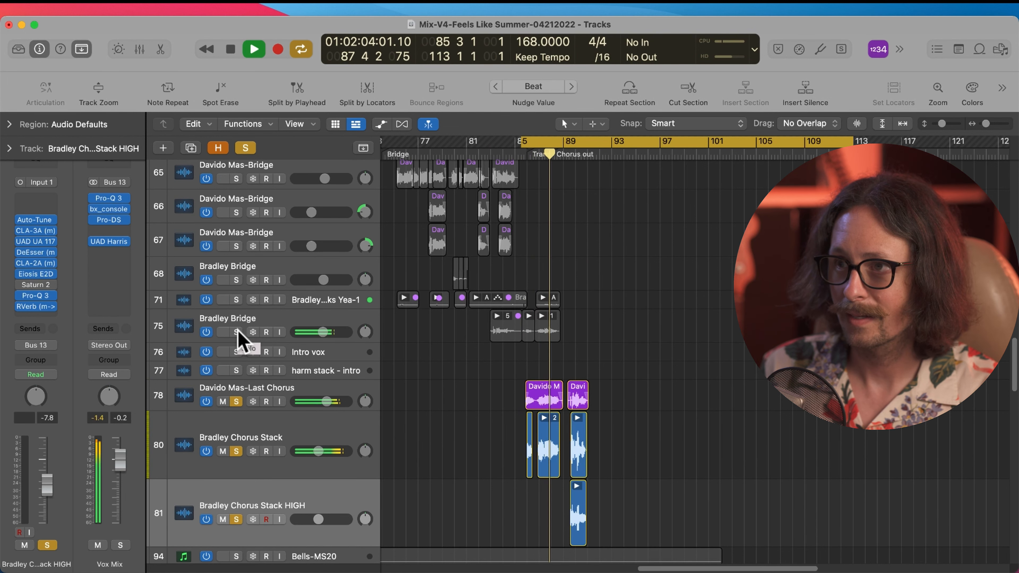
{"action": "left_click", "coordinate": [236, 333]}
{"action": "left_click", "coordinate": [237, 300]}
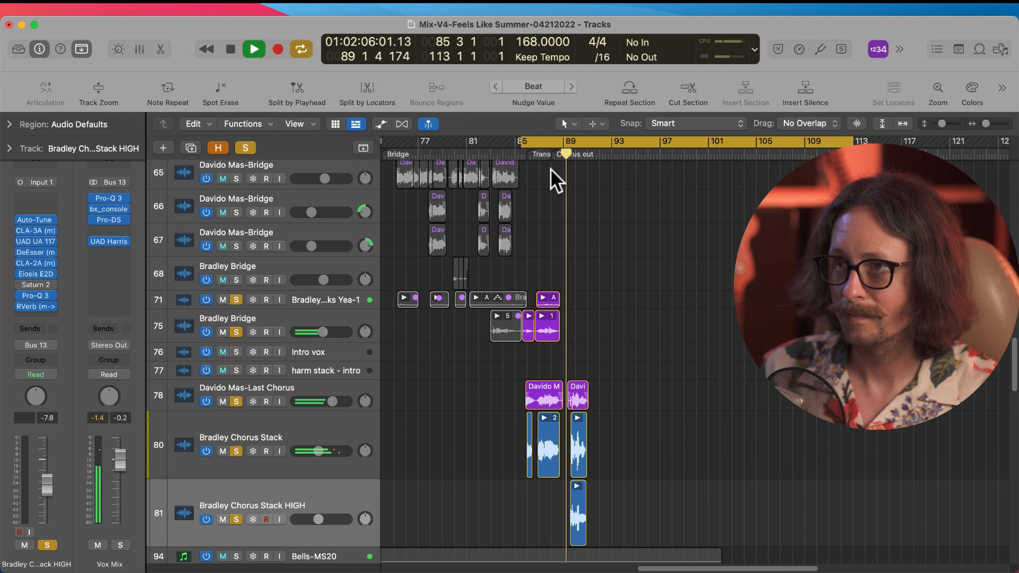
Step: Replay the soloed vocals from around bar 85 while looking over the vocal tracks, clear all solos and stop playback
{"action": "left_click", "coordinate": [522, 154]}
{"action": "scroll", "coordinate": [500, 324], "scroll_direction": "up", "scroll_amount": 15}
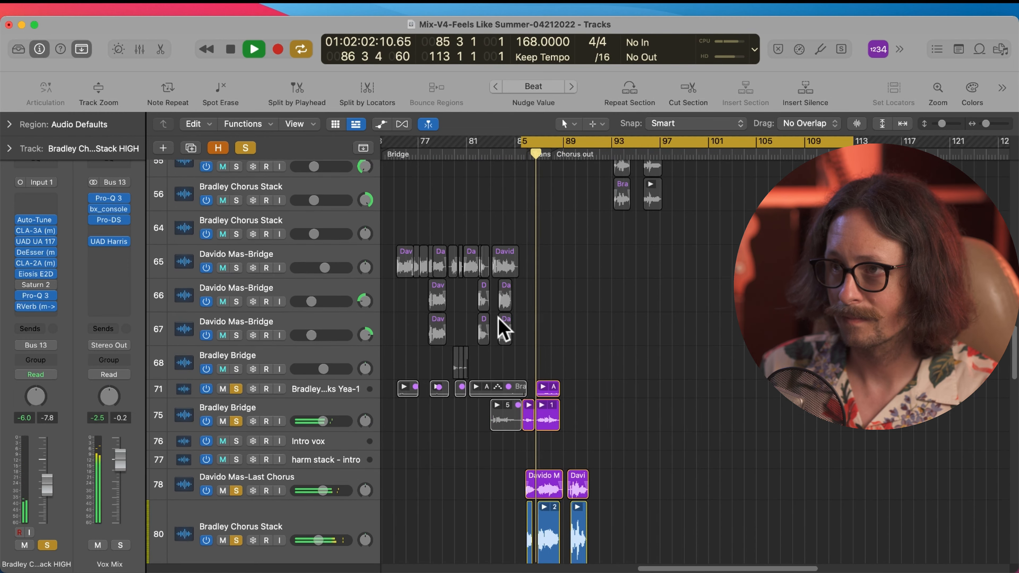
{"action": "scroll", "coordinate": [499, 324], "scroll_direction": "up", "scroll_amount": 10}
{"action": "scroll", "coordinate": [500, 324], "scroll_direction": "down", "scroll_amount": 12}
{"action": "scroll", "coordinate": [503, 329], "scroll_direction": "down", "scroll_amount": 15}
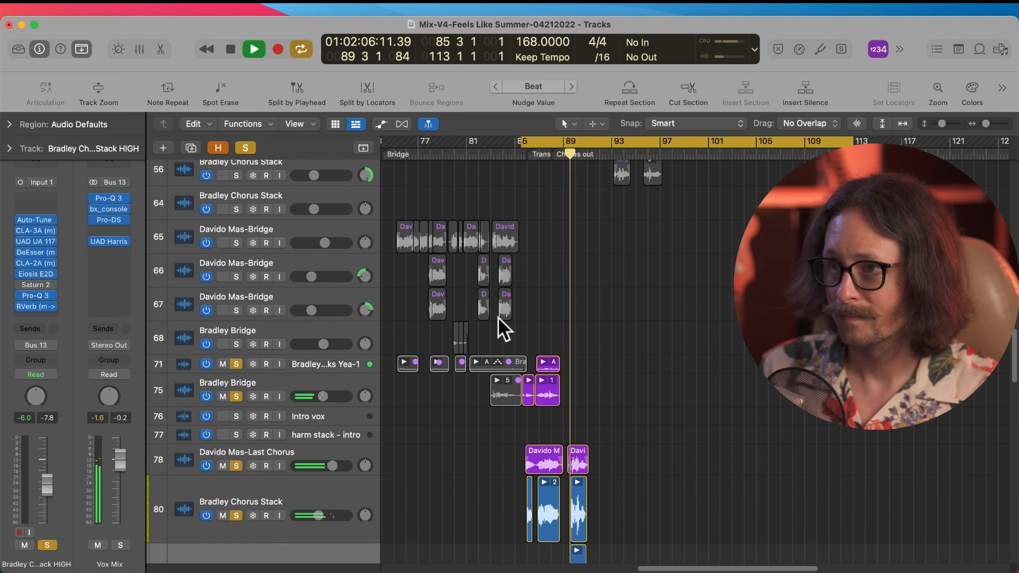
{"action": "scroll", "coordinate": [520, 341], "scroll_direction": "down", "scroll_amount": 3}
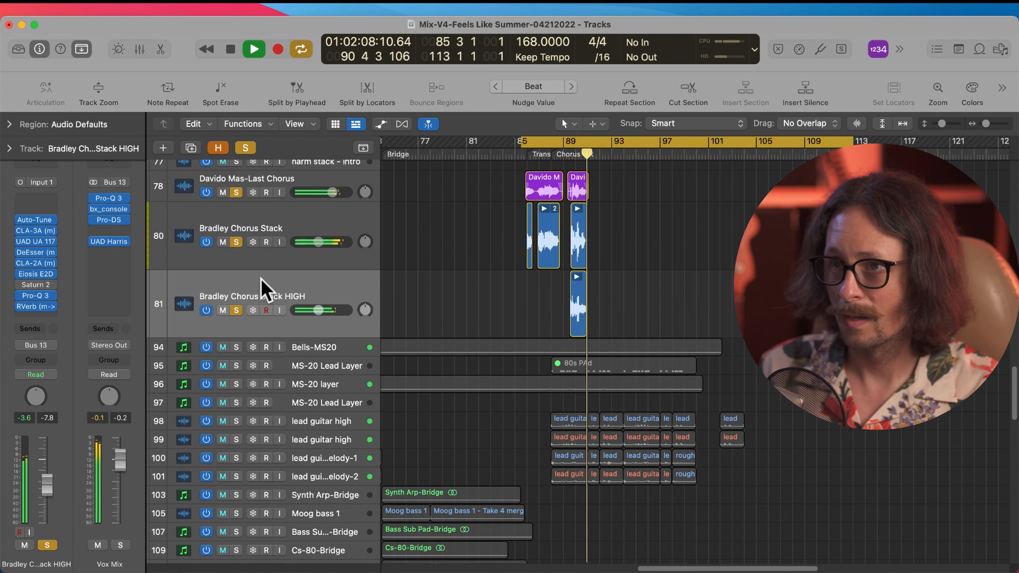
{"action": "left_click", "coordinate": [236, 242], "text": "alt"}
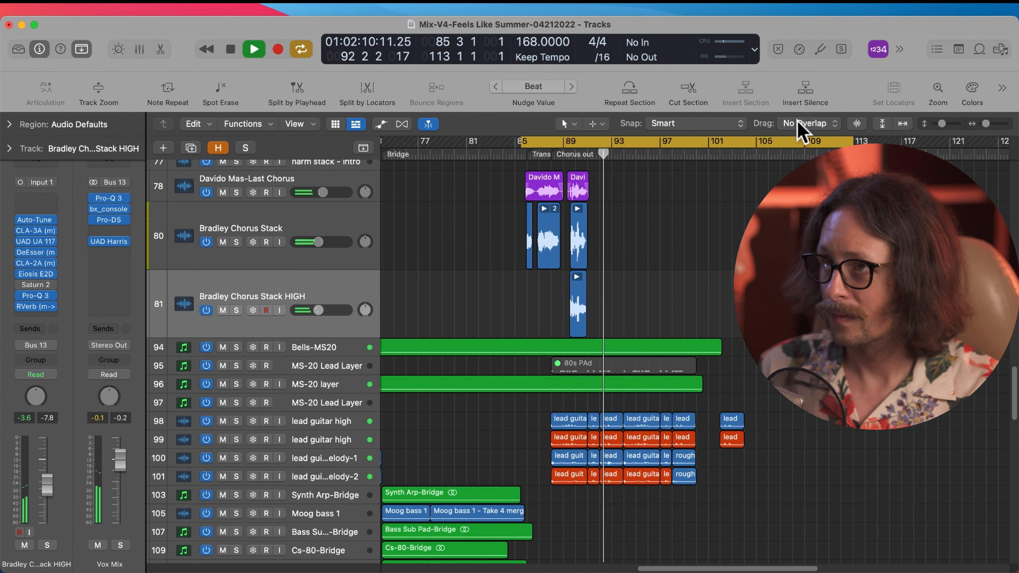
{"action": "key", "text": "space"}
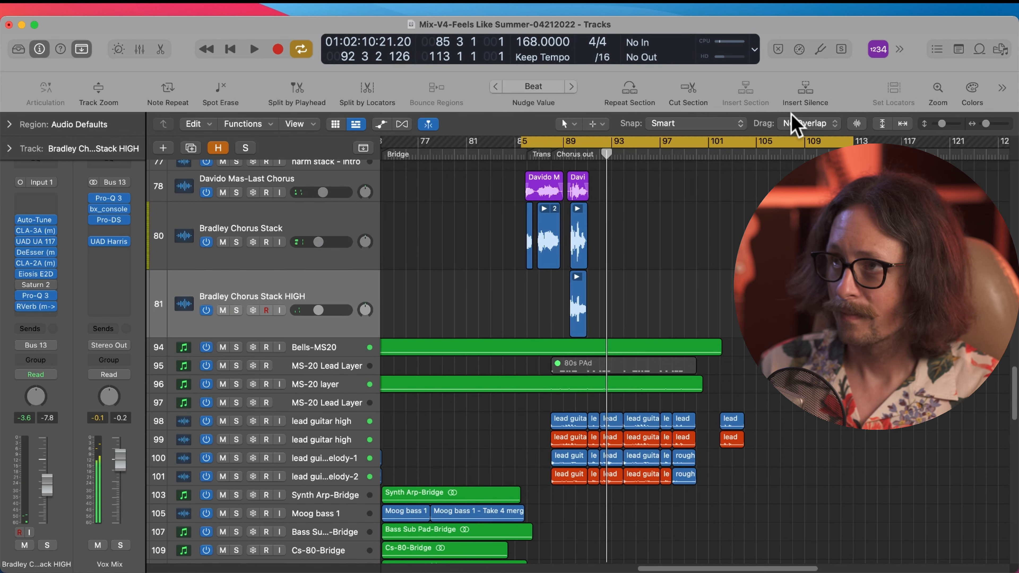
Step: Show the whole arrangement and review the channel strips of vocal tracks 9, 15, 18, 19 and 21
{"action": "key", "text": "z"}
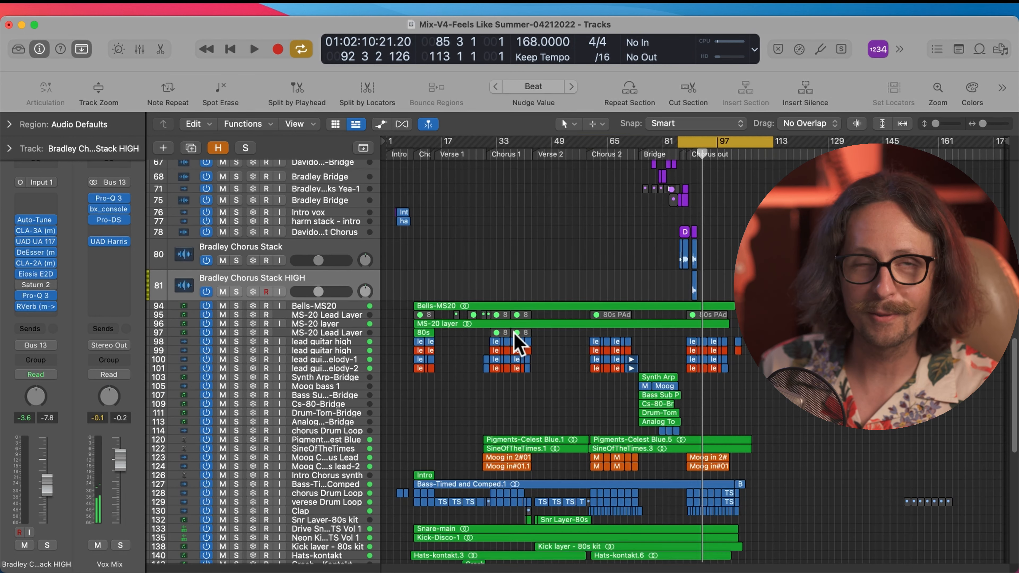
{"action": "scroll", "coordinate": [516, 344], "scroll_direction": "up", "scroll_amount": 15}
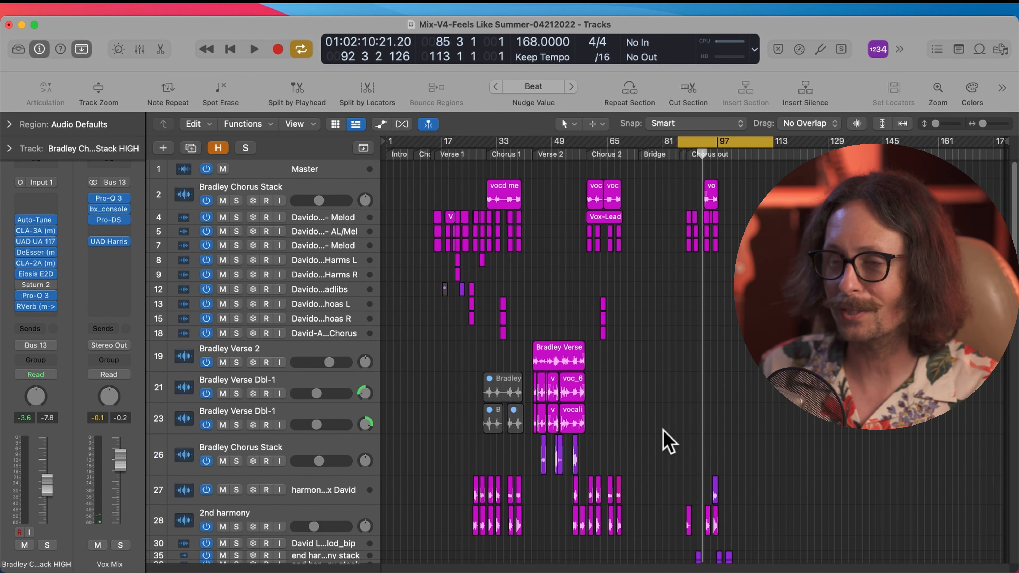
{"action": "left_click", "coordinate": [334, 272]}
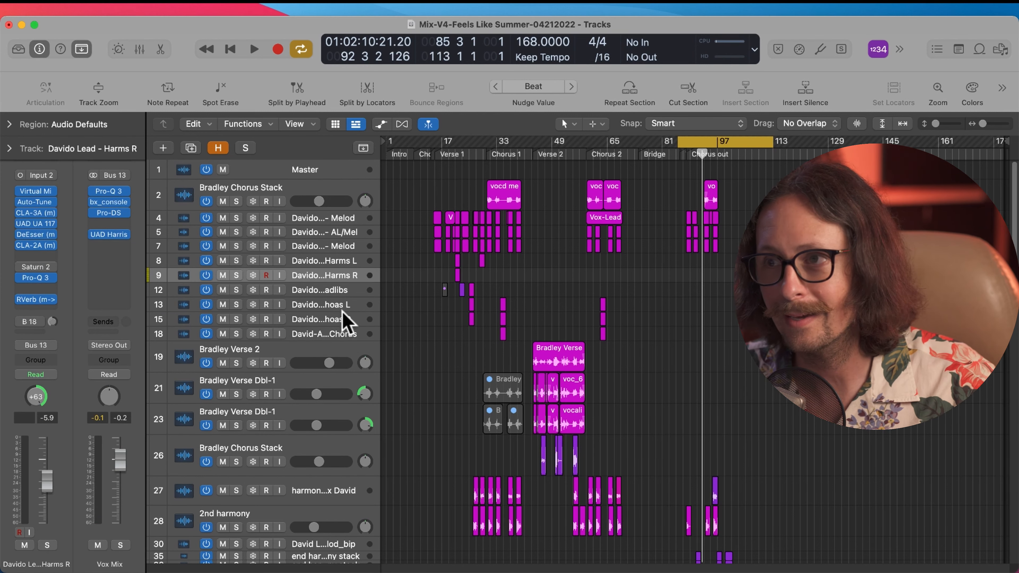
{"action": "left_click", "coordinate": [339, 320]}
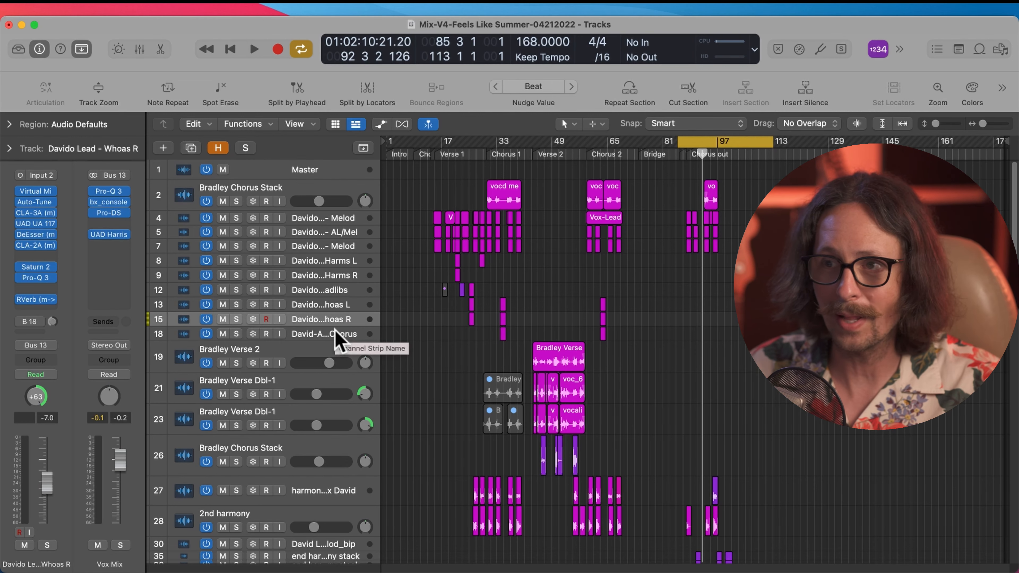
{"action": "left_click", "coordinate": [338, 335]}
{"action": "left_click", "coordinate": [316, 359]}
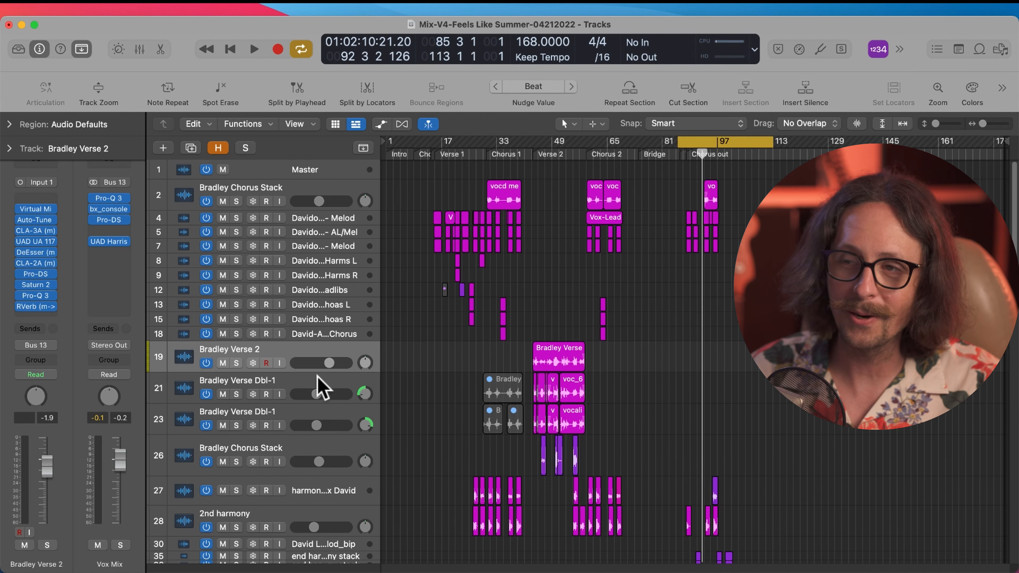
{"action": "left_click", "coordinate": [307, 381]}
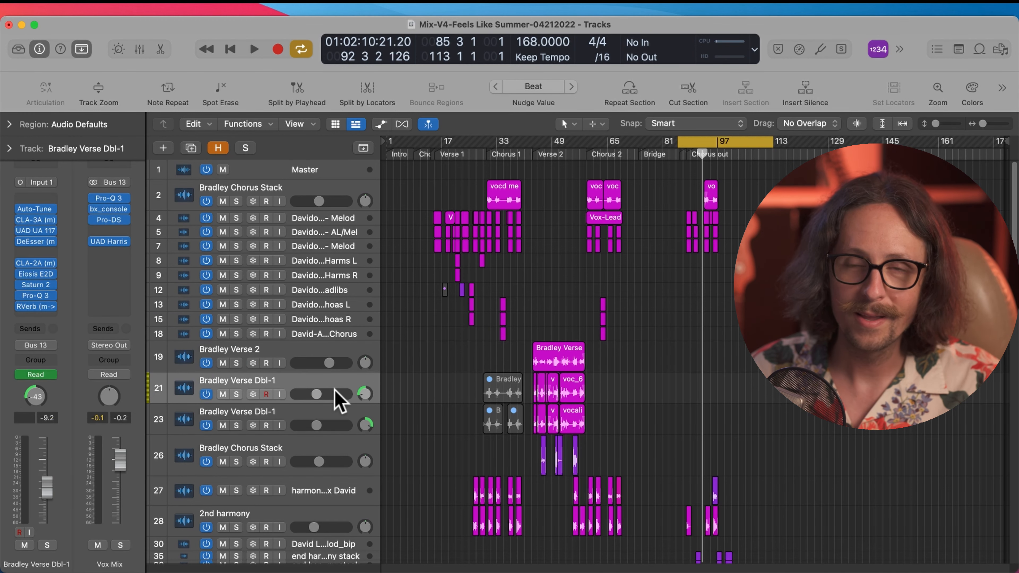
Step: Review the channel strips of tracks 23, 26, 27 and 28, and leave harmony vocal track 27 selected
{"action": "scroll", "coordinate": [466, 393], "scroll_direction": "down", "scroll_amount": 3}
{"action": "left_click", "coordinate": [290, 360]}
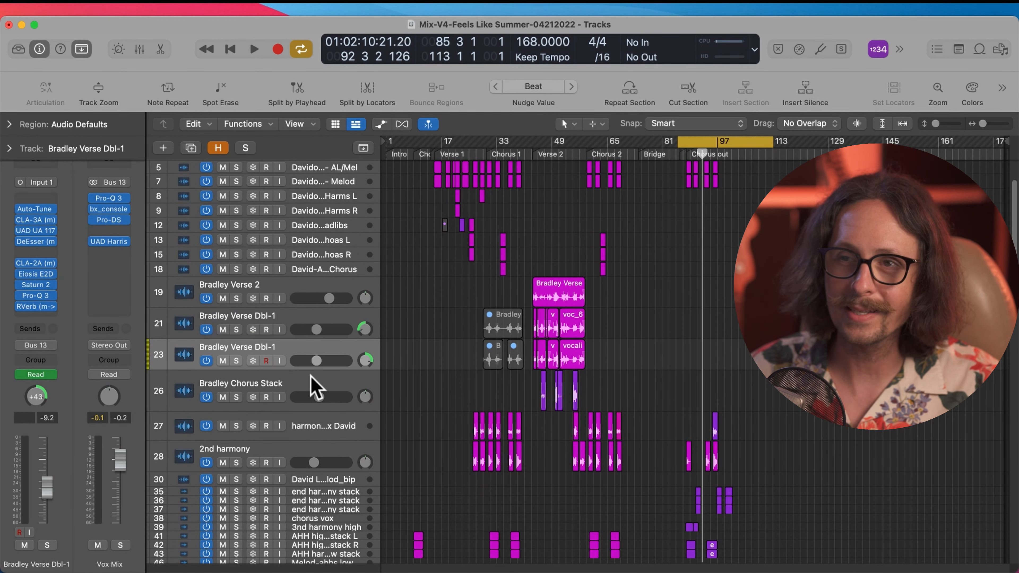
{"action": "key", "text": "Down"}
{"action": "key", "text": "Down"}
{"action": "key", "text": "Down"}
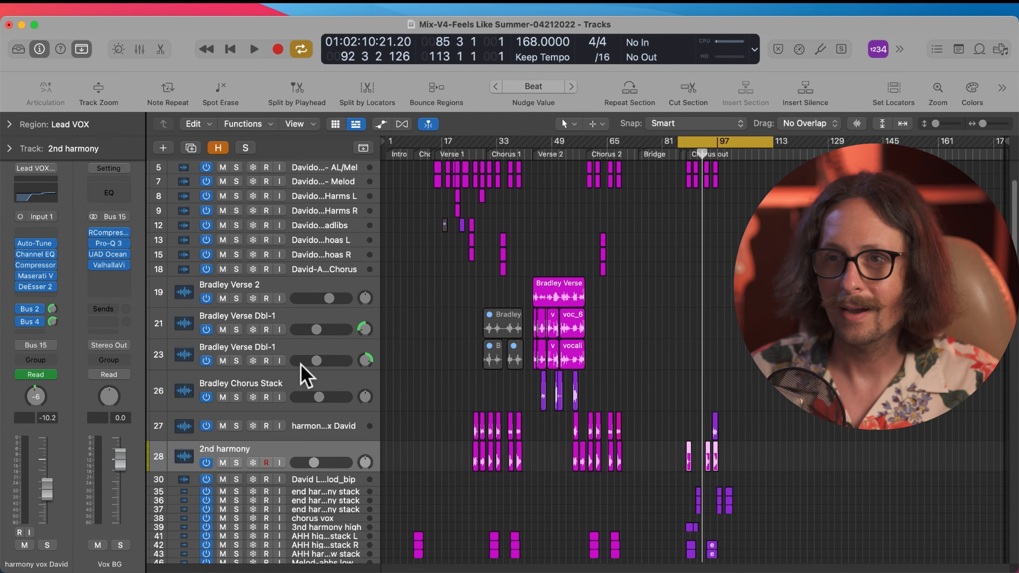
{"action": "key", "text": "Up"}
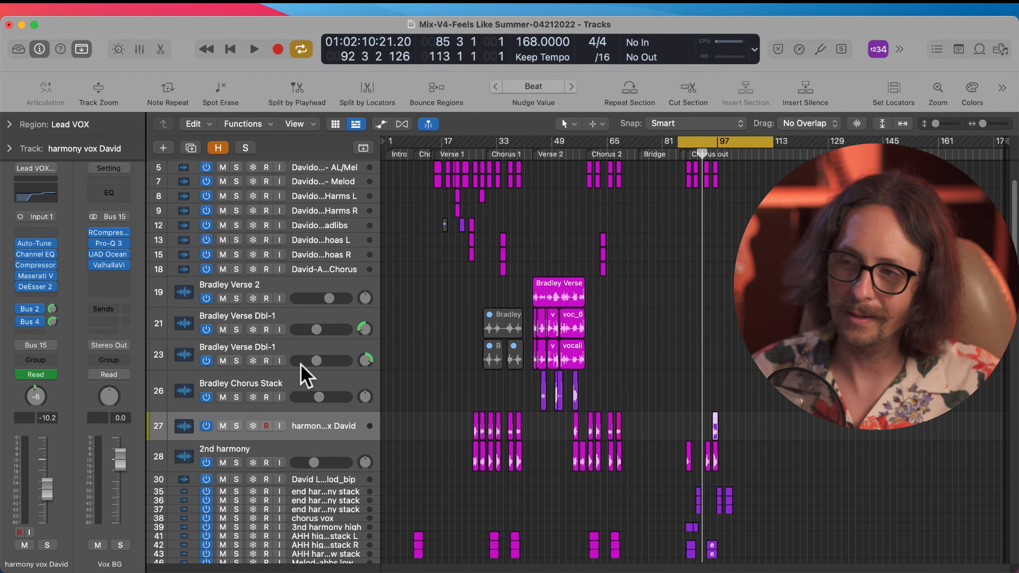
Step: Review the channel strips of the harmony and chorus vocal tracks between 28 and 38, leaving 2nd harmony track 28 selected
{"action": "key", "text": "Down"}
{"action": "key", "text": "Down"}
{"action": "key", "text": "Down"}
{"action": "key", "text": "Down"}
{"action": "key", "text": "Down"}
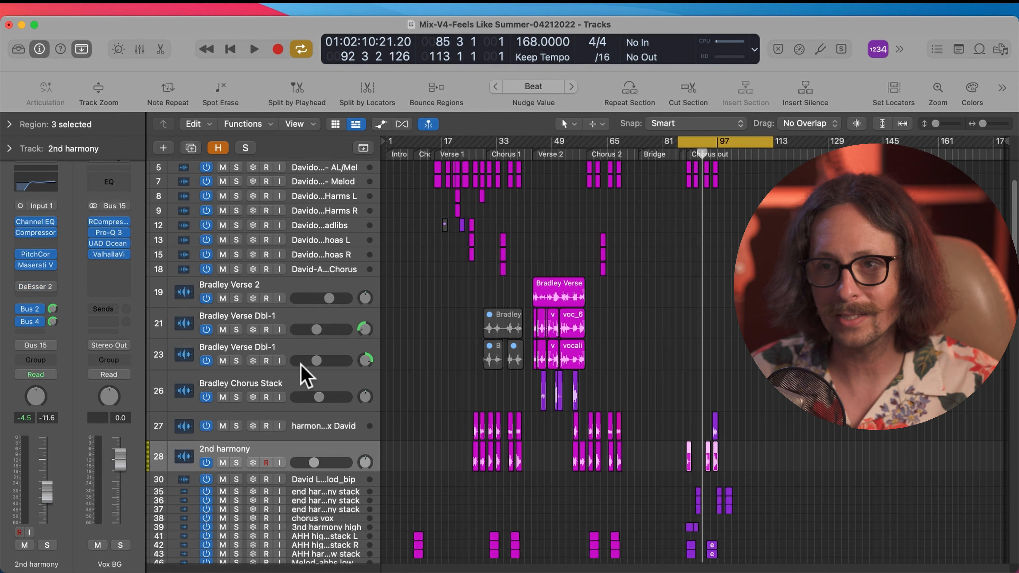
{"action": "key", "text": "Up"}
{"action": "key", "text": "Up"}
{"action": "key", "text": "Up"}
{"action": "key", "text": "Up"}
{"action": "key", "text": "Down"}
{"action": "key", "text": "Down"}
{"action": "key", "text": "Down"}
{"action": "key", "text": "Down"}
{"action": "key", "text": "Down"}
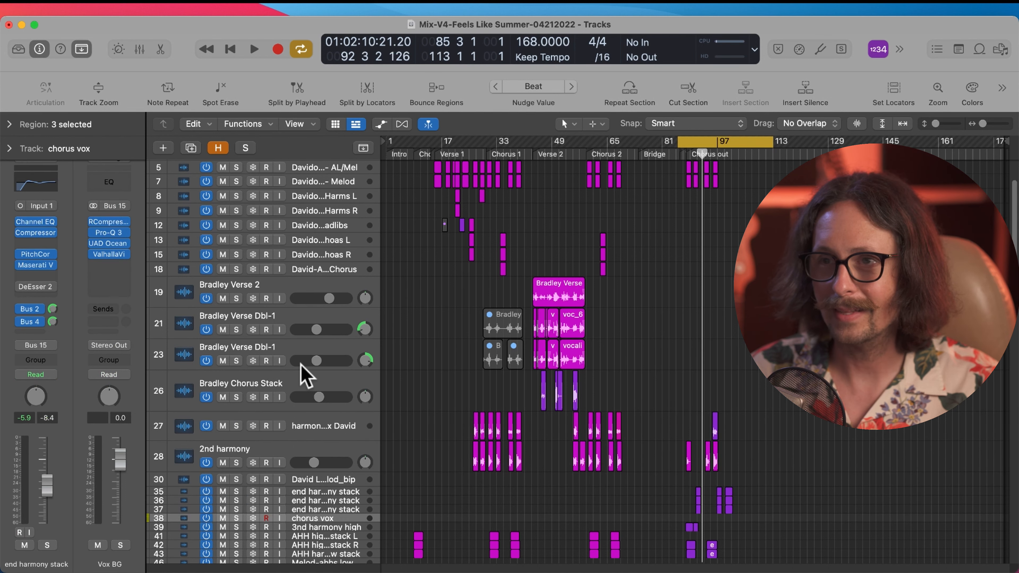
{"action": "key", "text": "Up"}
{"action": "key", "text": "Up"}
{"action": "key", "text": "Up"}
{"action": "key", "text": "Up"}
{"action": "key", "text": "Up"}
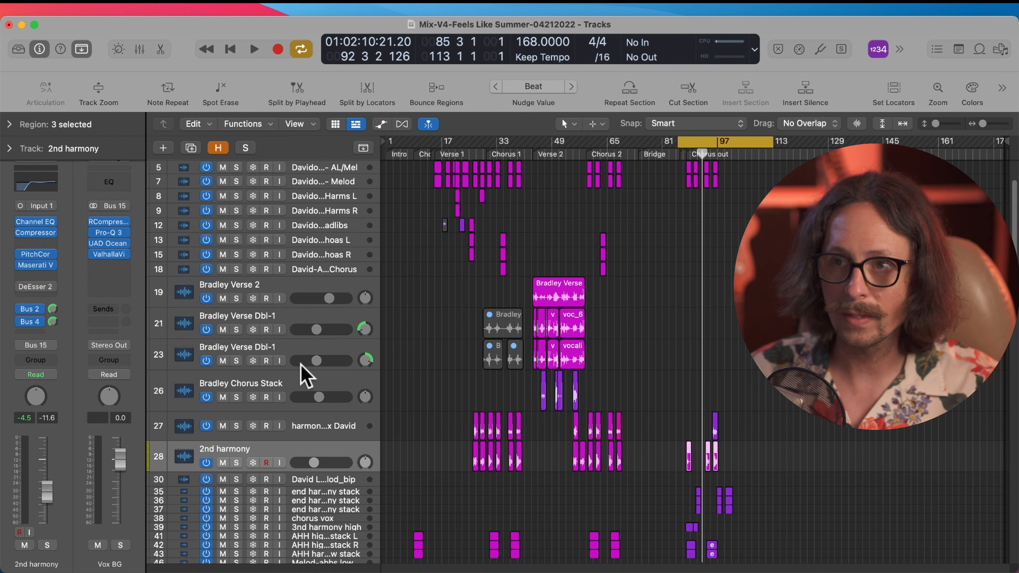
Step: Inspect the RCompressor, Pro-Q 3, UAD Ocean Way Studios and ValhallaVintageVerb settings on the Vox BG bus, and close all four plug-ins
{"action": "left_click", "coordinate": [121, 222]}
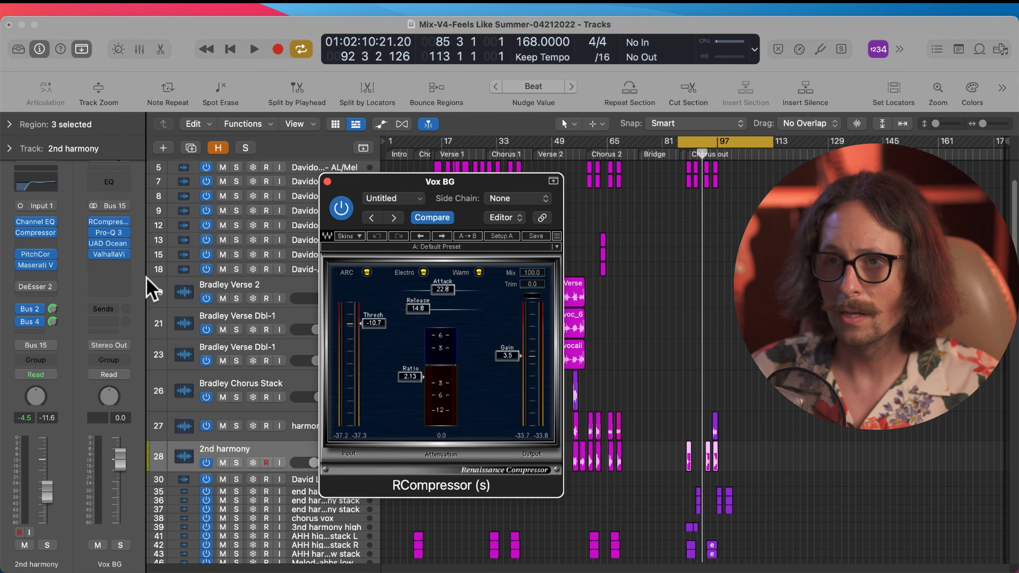
{"action": "left_click", "coordinate": [118, 235]}
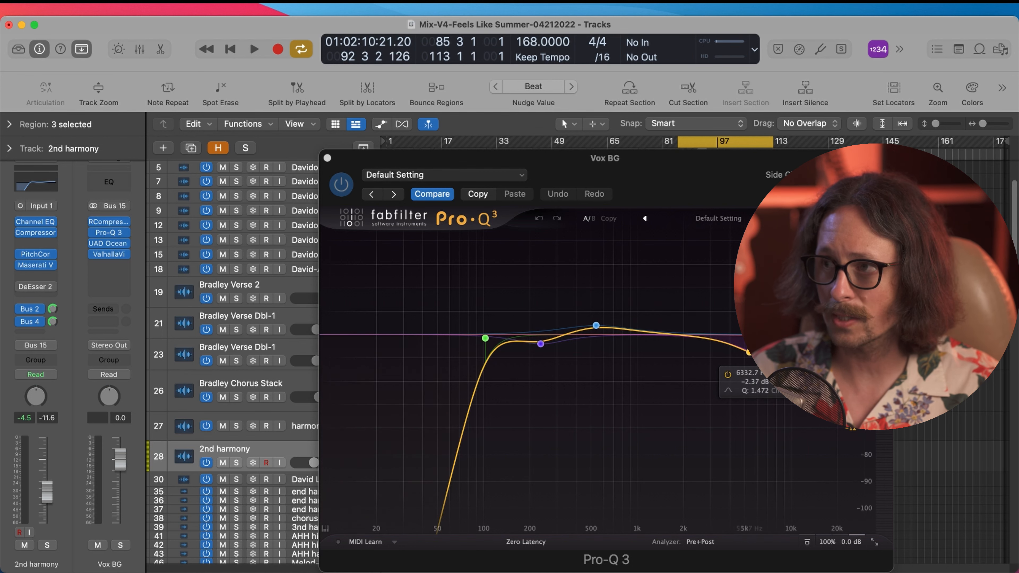
{"action": "left_click", "coordinate": [106, 244]}
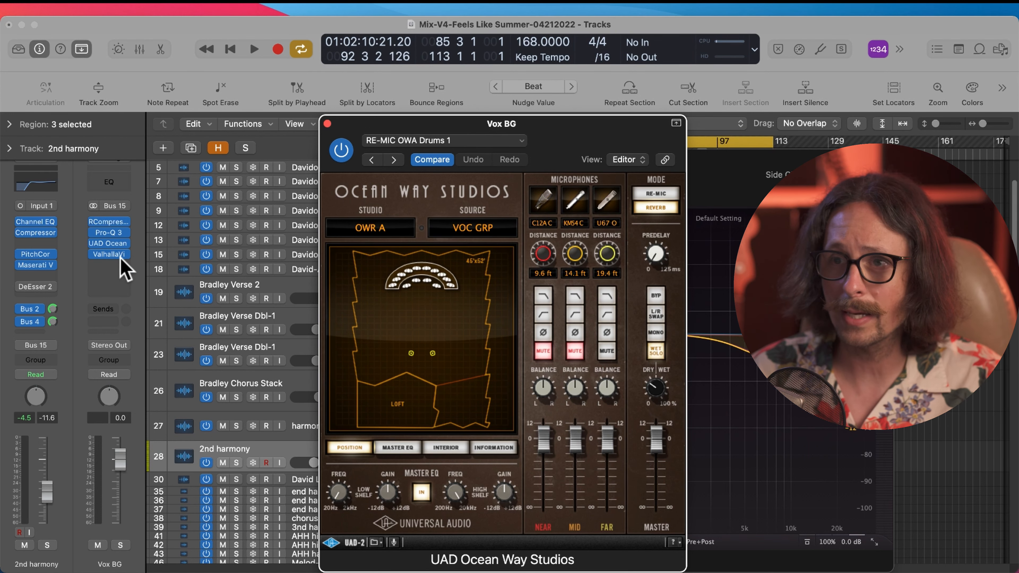
{"action": "left_click", "coordinate": [111, 255]}
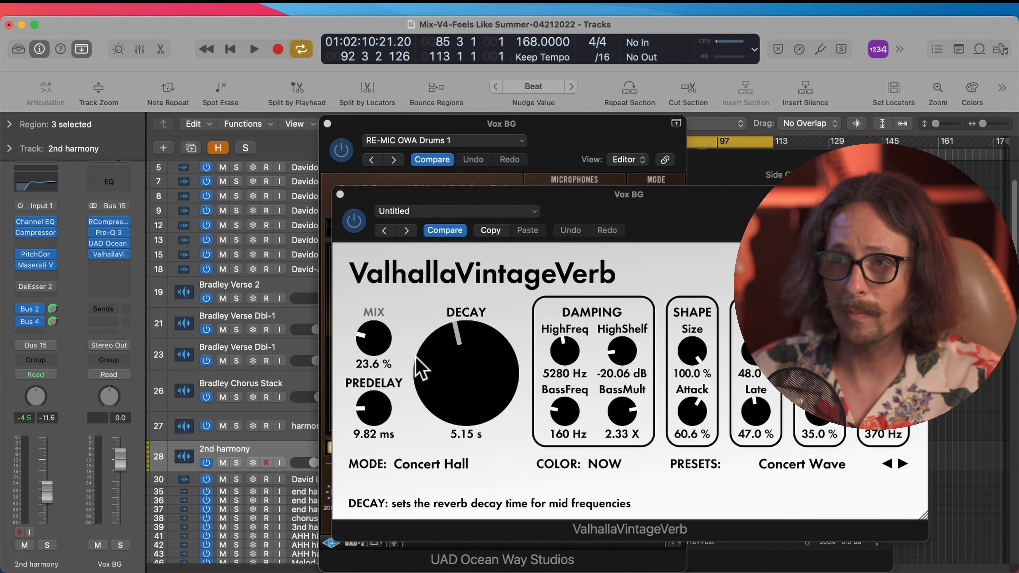
{"action": "left_click", "coordinate": [340, 195]}
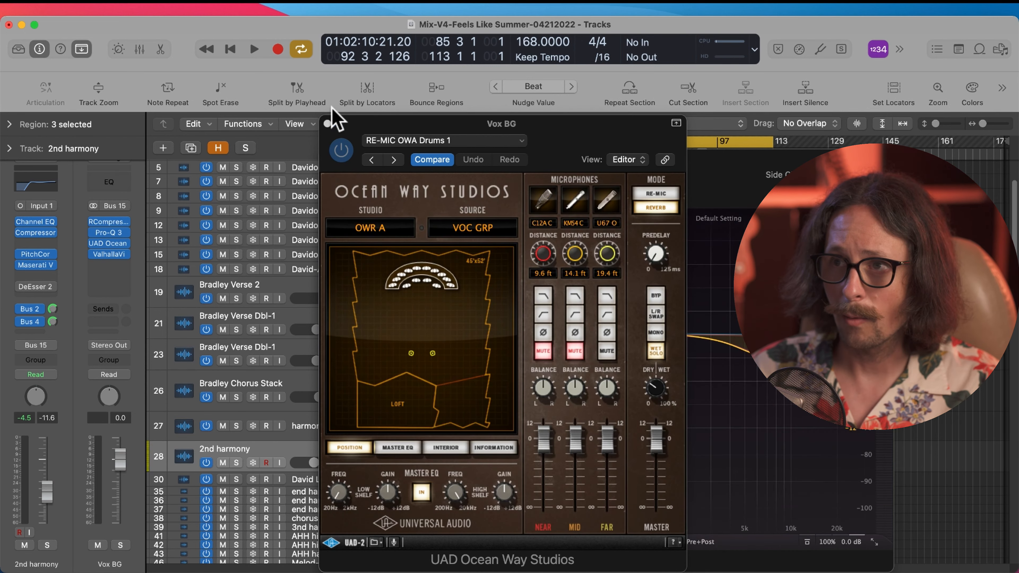
{"action": "left_click", "coordinate": [328, 123]}
{"action": "left_click", "coordinate": [327, 158]}
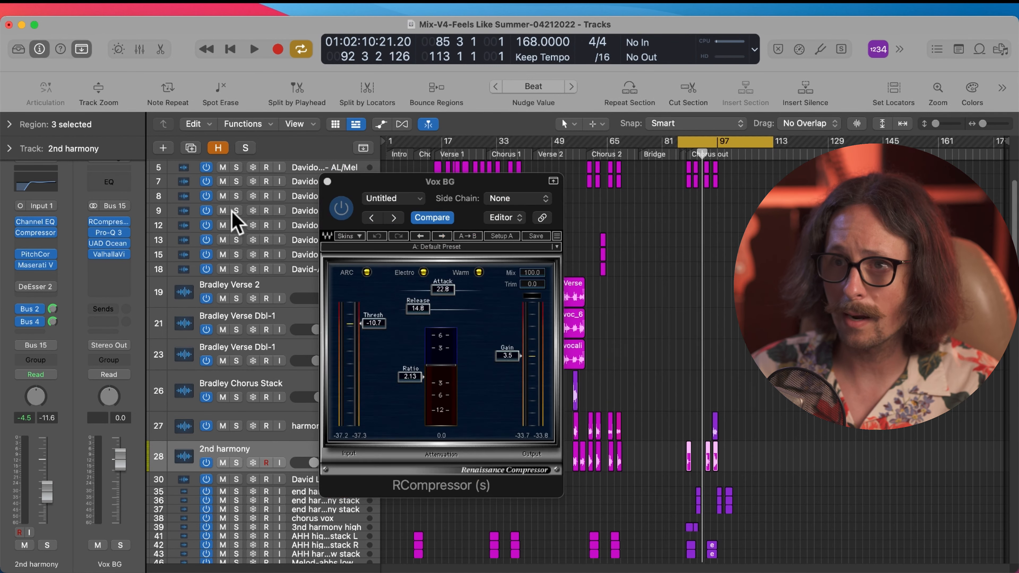
{"action": "left_click", "coordinate": [327, 182]}
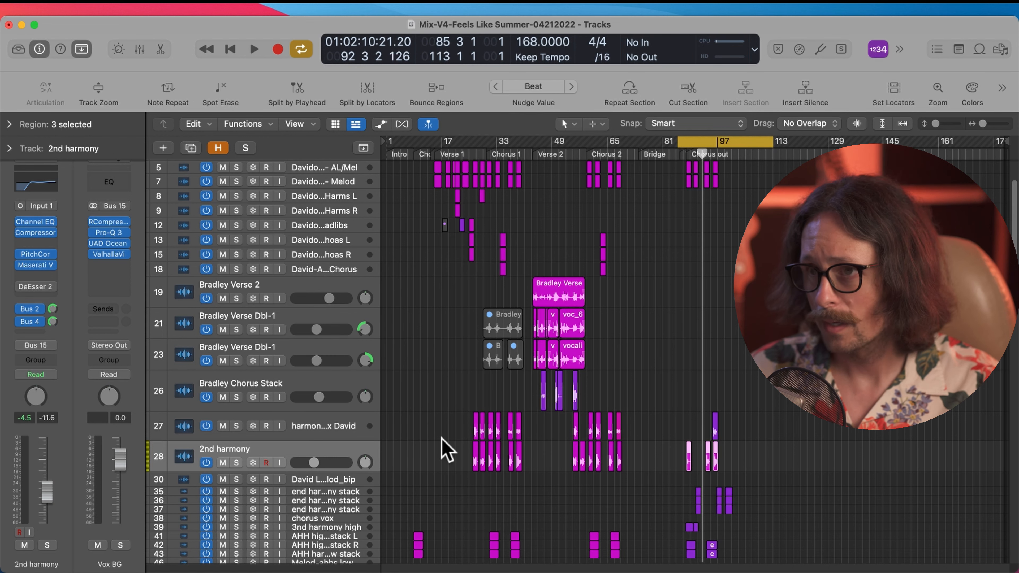
Step: Review the channel strips of track 30 and the end harmony stack tracks, leaving track 35 selected
{"action": "left_click", "coordinate": [334, 485]}
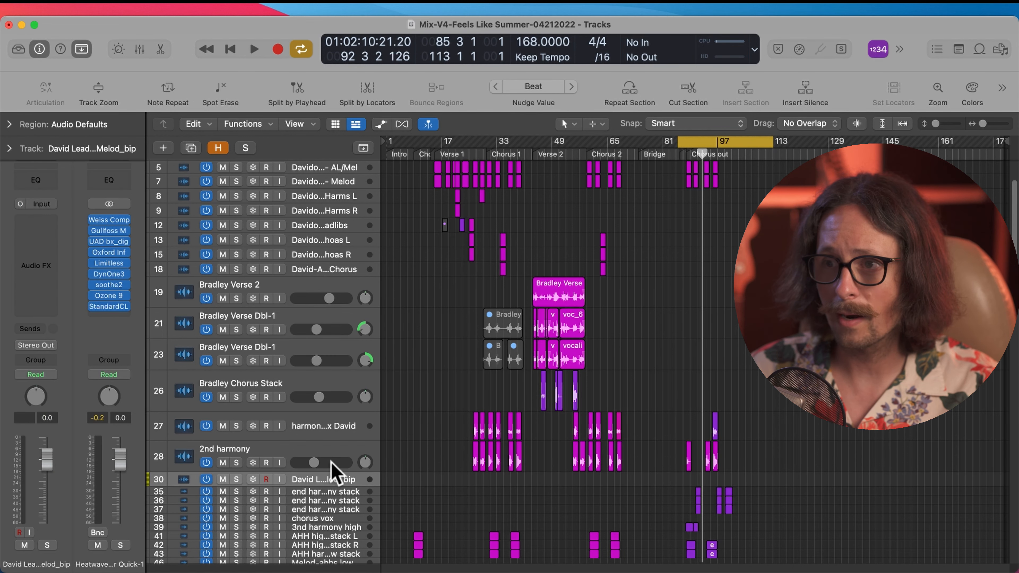
{"action": "key", "text": "Down"}
{"action": "key", "text": "Down"}
{"action": "key", "text": "Down"}
{"action": "key", "text": "Down"}
{"action": "key", "text": "Up"}
{"action": "key", "text": "Up"}
{"action": "key", "text": "Up"}
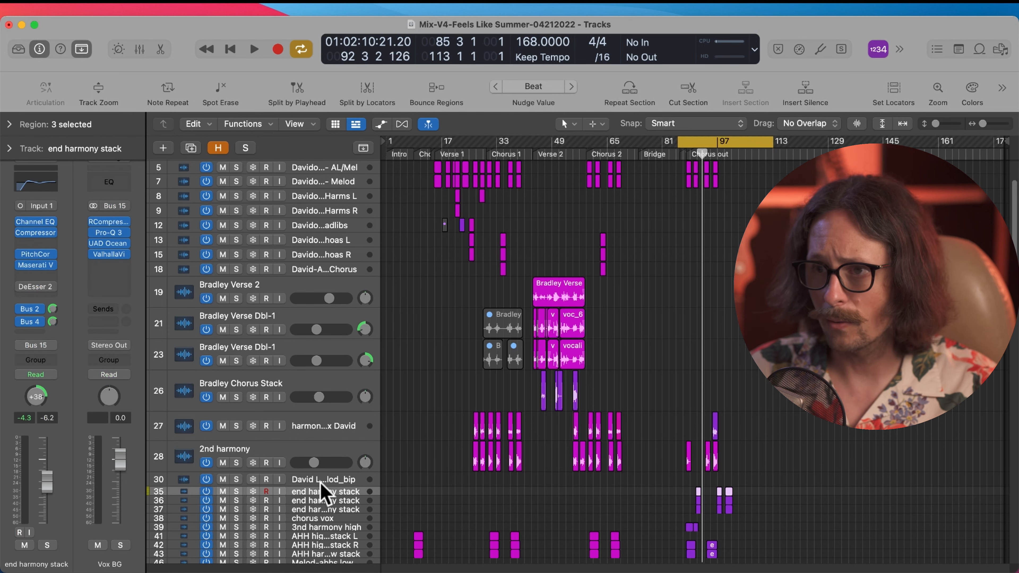
Step: Move the cycle start to bar 88 and play the last chorus with harmony vocal track 27 selected
{"action": "scroll", "coordinate": [559, 442], "scroll_direction": "down", "scroll_amount": 4}
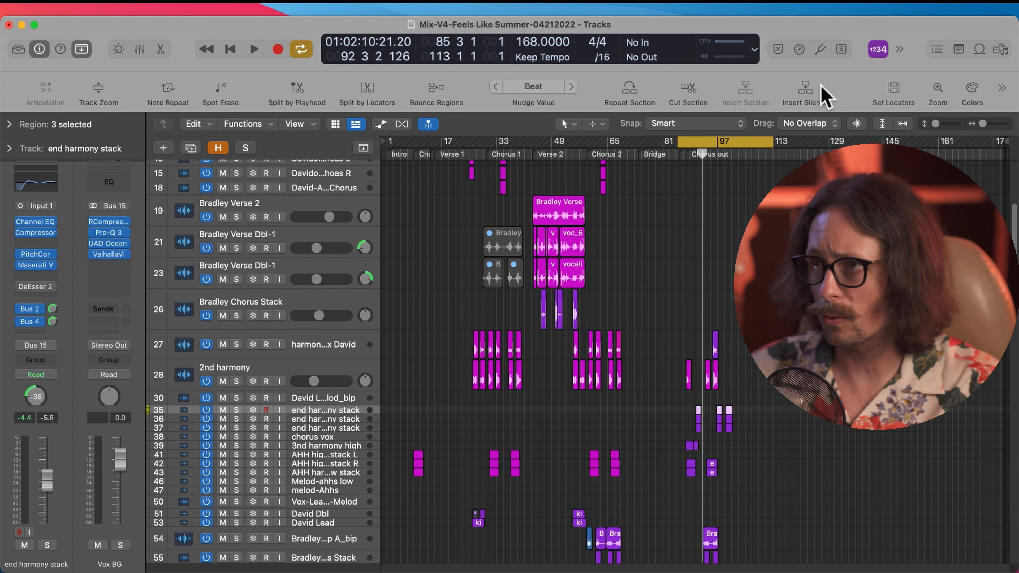
{"action": "left_click_drag", "start_coordinate": [679, 141], "coordinate": [687, 141]}
{"action": "left_click", "coordinate": [239, 346]}
{"action": "key", "text": "space"}
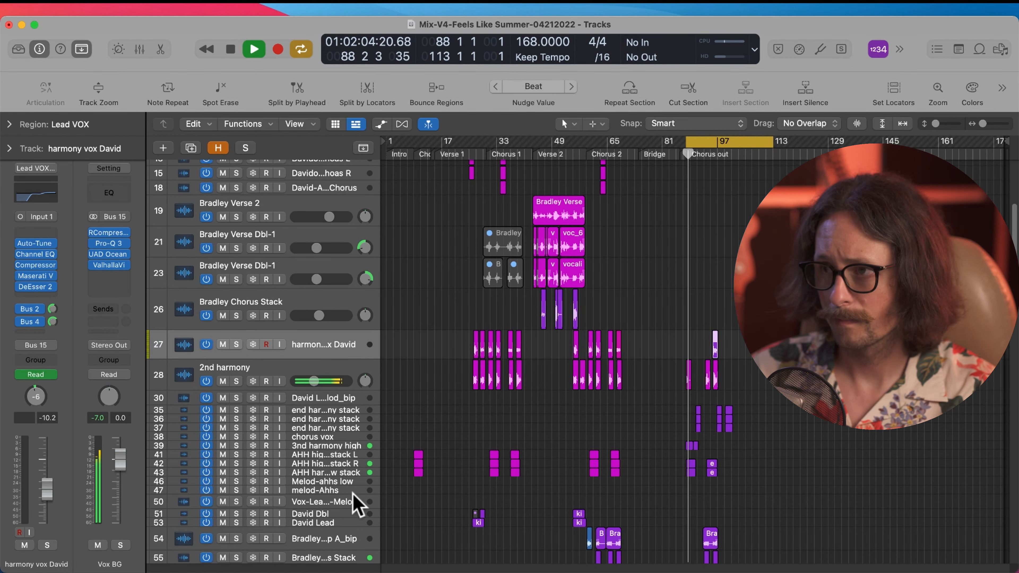
Step: Extend the selection from harmony vocal track 27 through stack track 64 and solo all of these tracks during playback
{"action": "scroll", "coordinate": [414, 492], "scroll_direction": "down", "scroll_amount": 1}
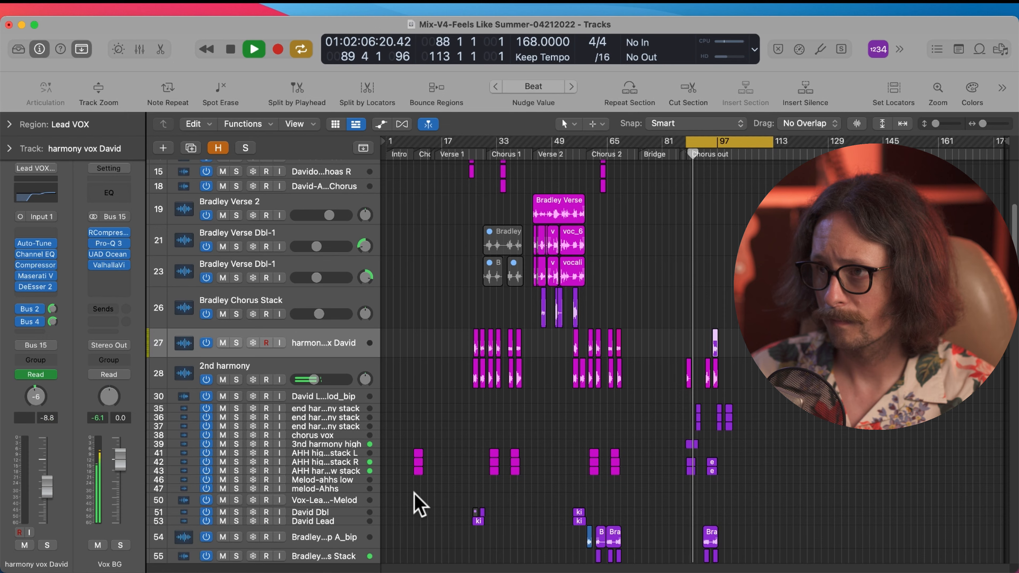
{"action": "scroll", "coordinate": [362, 518], "scroll_direction": "down", "scroll_amount": 5}
{"action": "left_click", "coordinate": [328, 516], "text": "shift"}
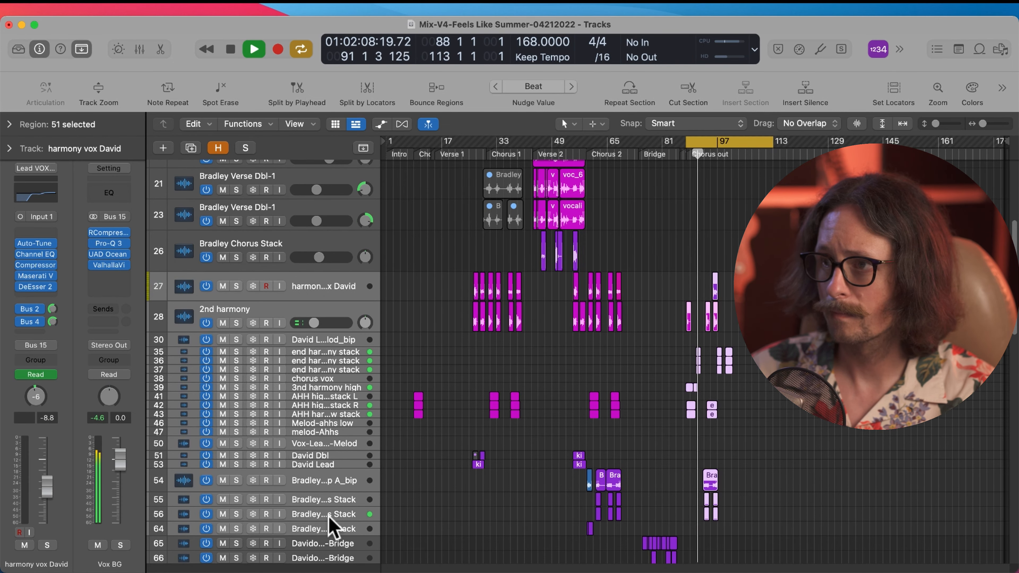
{"action": "left_click", "coordinate": [237, 365]}
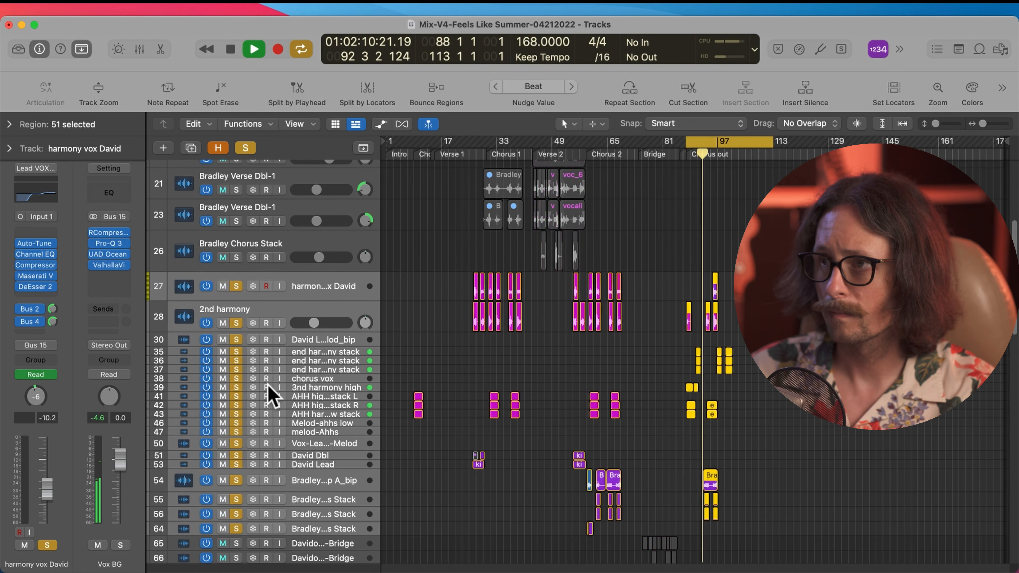